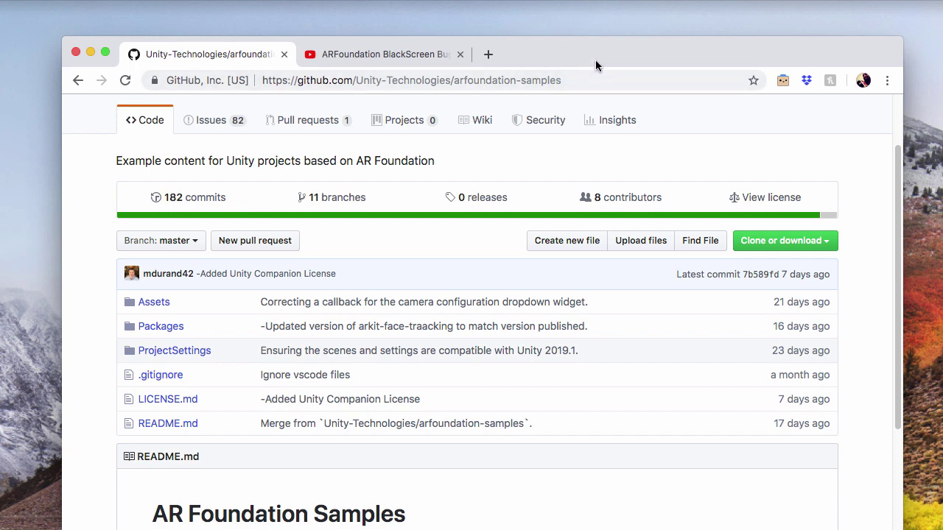
Switch to the 'ARFoundation BlackScreen Bug Unity' video and read viewers' black-screen comments.
left_click(414, 54)
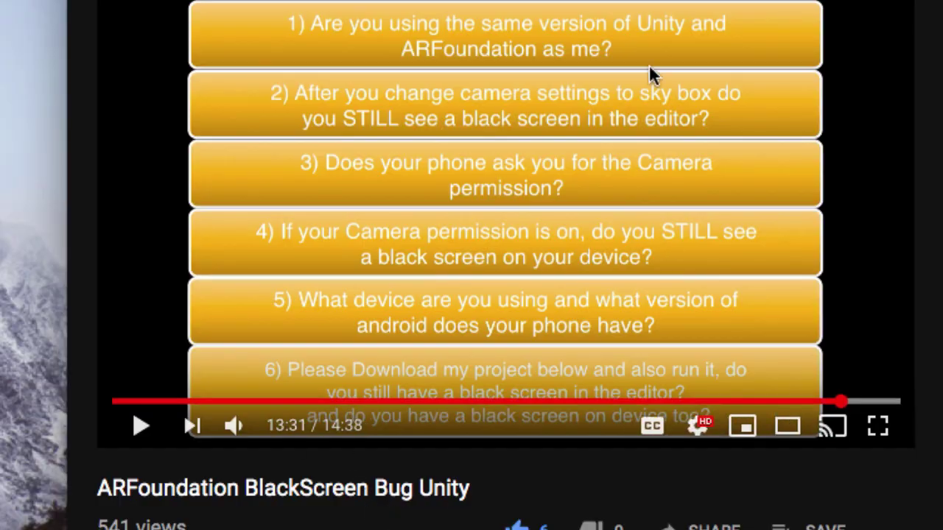
scroll(928, 267, "down", 1)
scroll(930, 267, "down", 8)
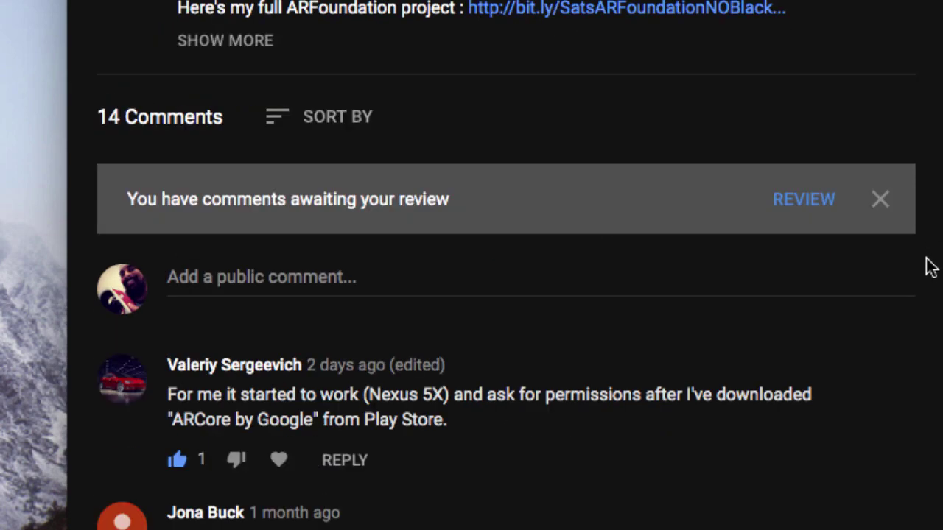
scroll(930, 267, "down", 1)
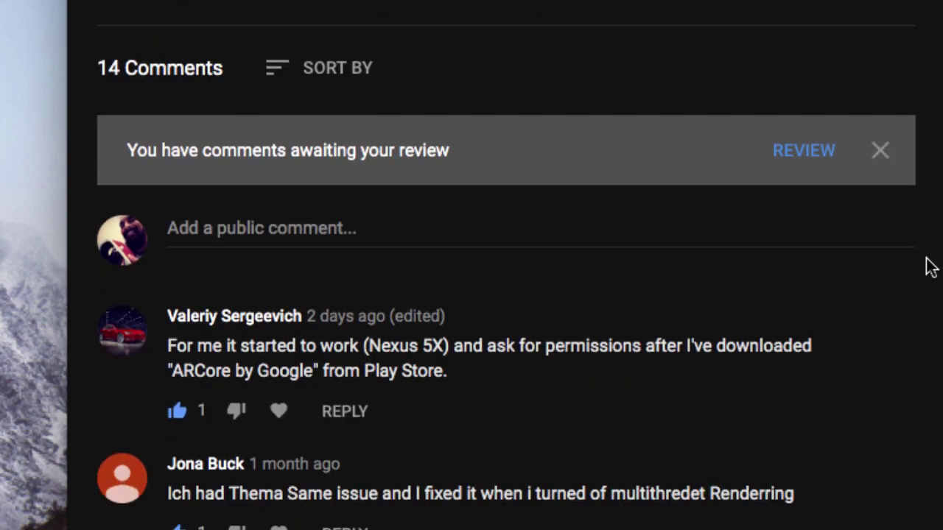
scroll(930, 267, "down", 5)
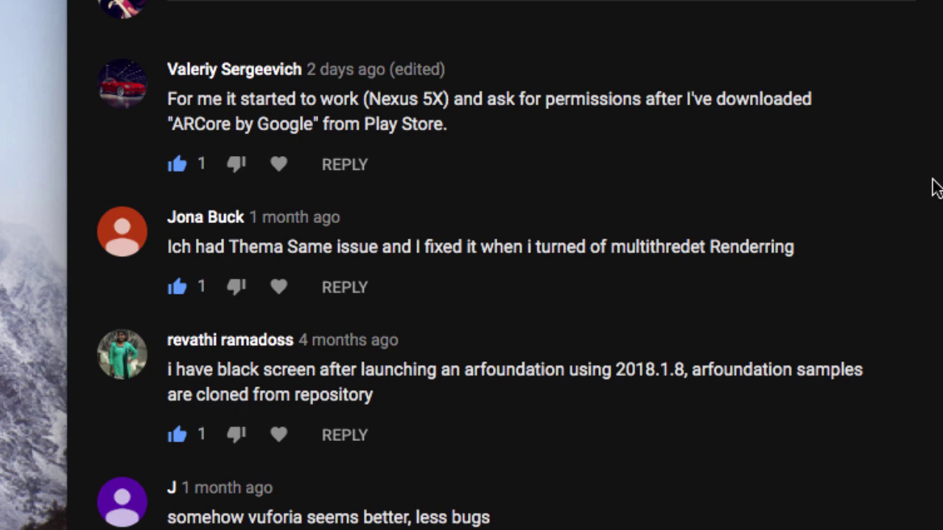
scroll(929, 186, "up", 15)
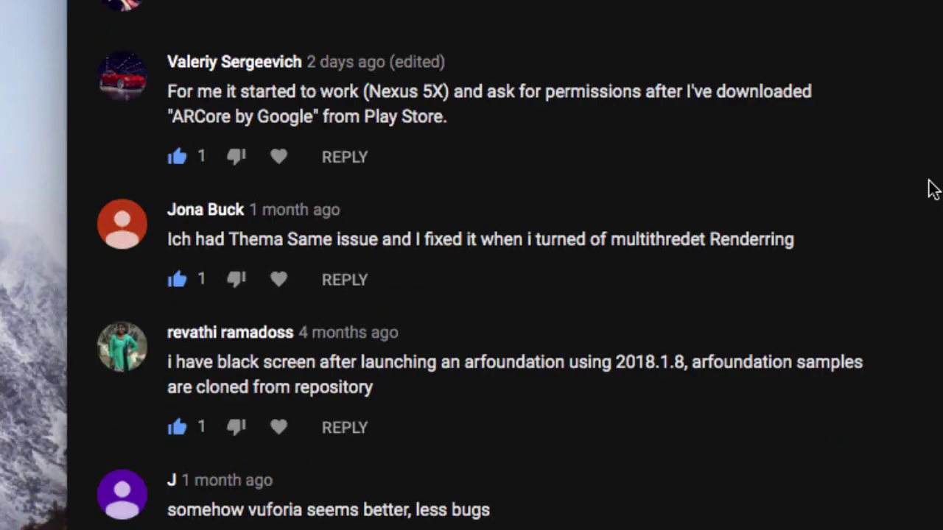
scroll(928, 189, "down", 5)
scroll(930, 186, "down", 3)
scroll(930, 187, "down", 3)
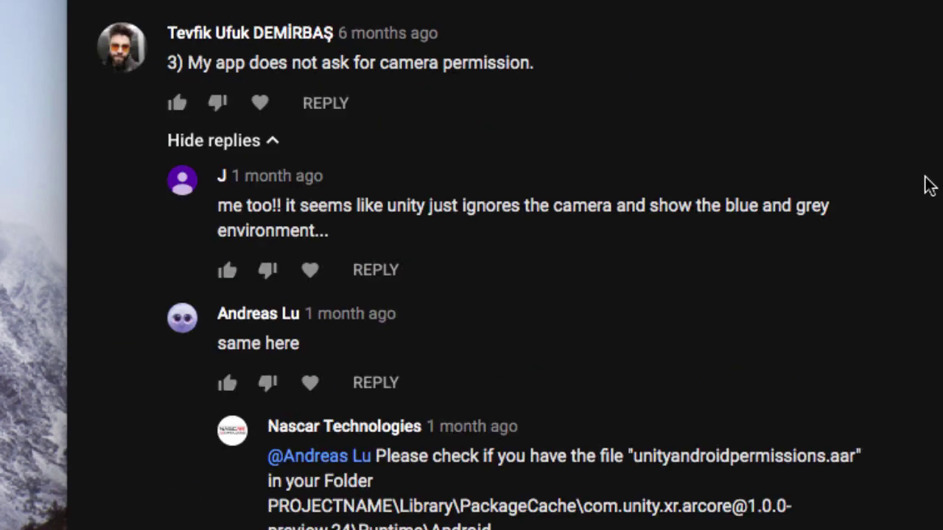
scroll(930, 187, "up", 15)
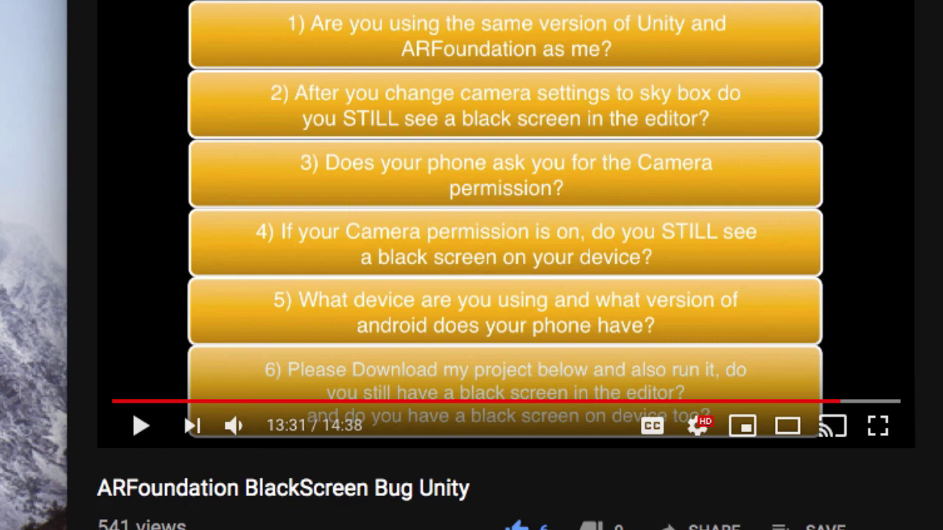
Go back to the arfoundation-samples GitHub page and look at its Clone or download options.
left_click(245, 56)
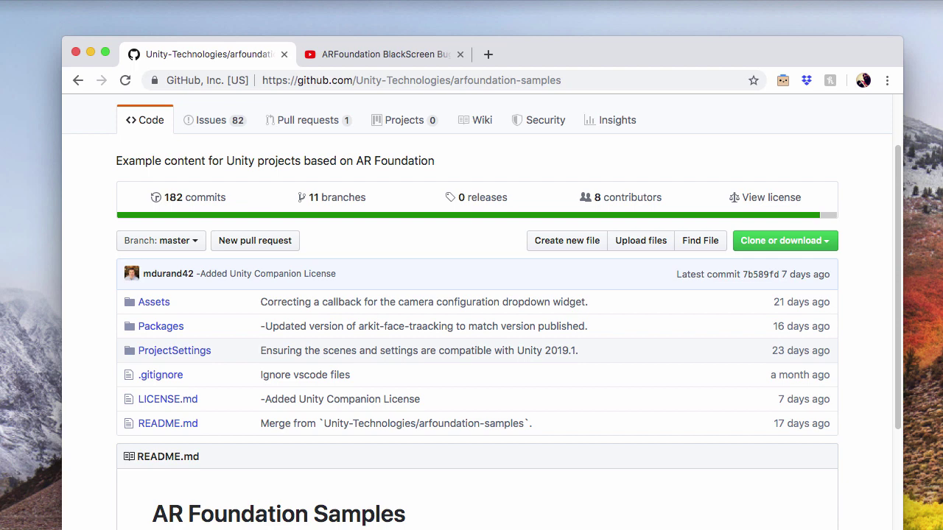
left_click_drag(570, 52, 540, 28)
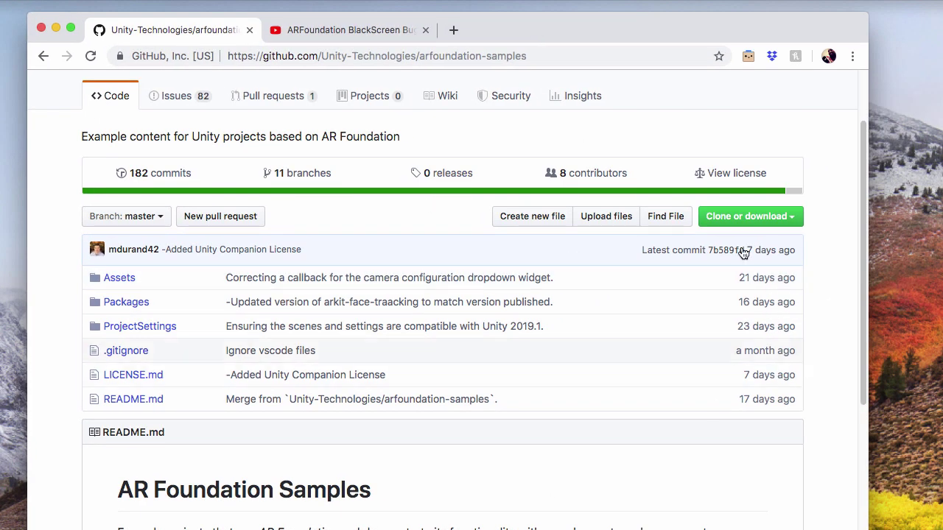
left_click(794, 219)
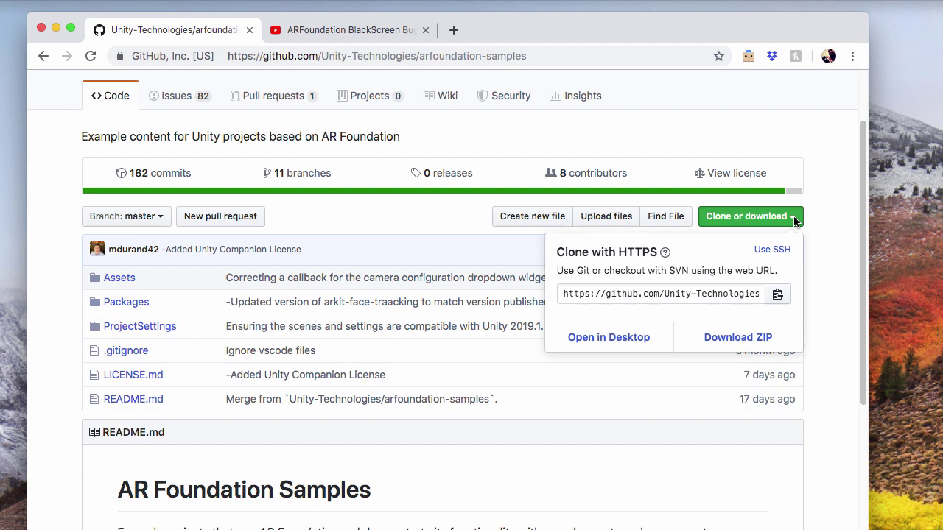
left_click(837, 254)
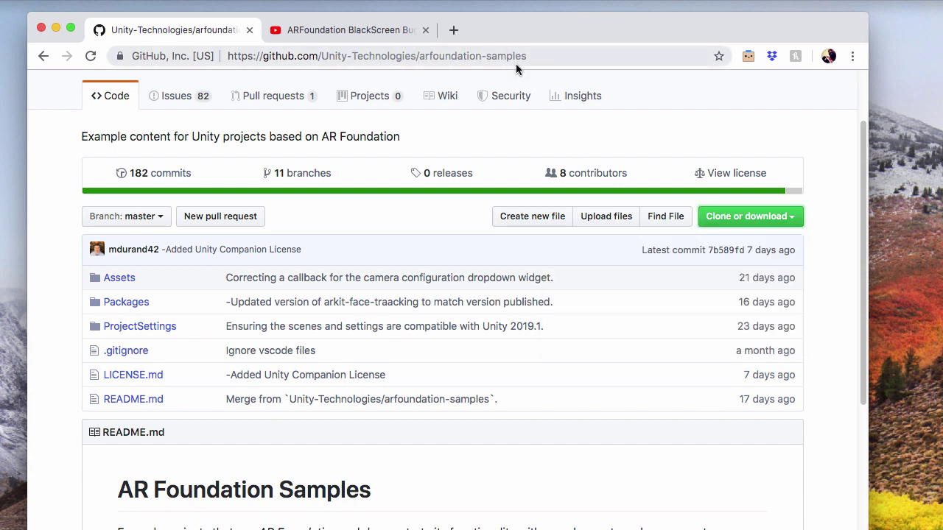
scroll(674, 280, "down", 4)
scroll(638, 203, "up", 5)
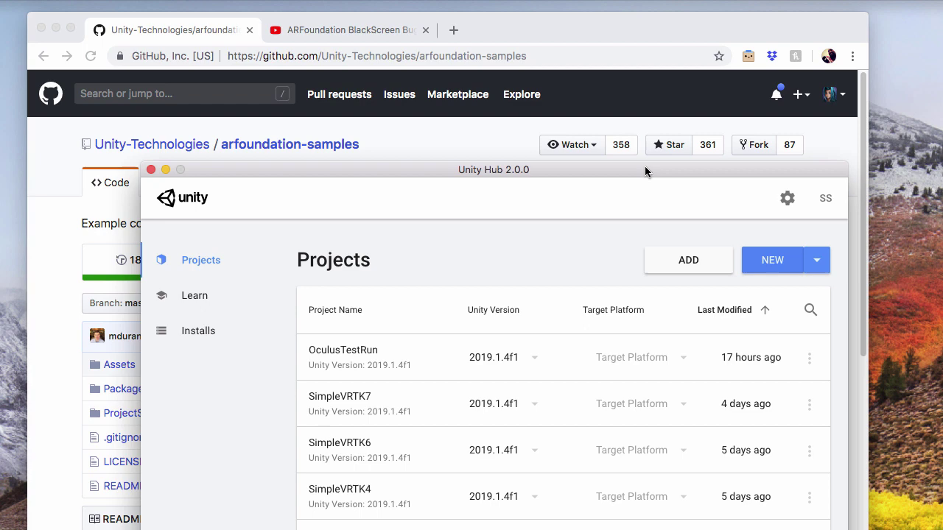
Browse into arfoundation-samples-master from Unity Hub's ADD dialog, then cancel without adding it.
left_click(684, 262)
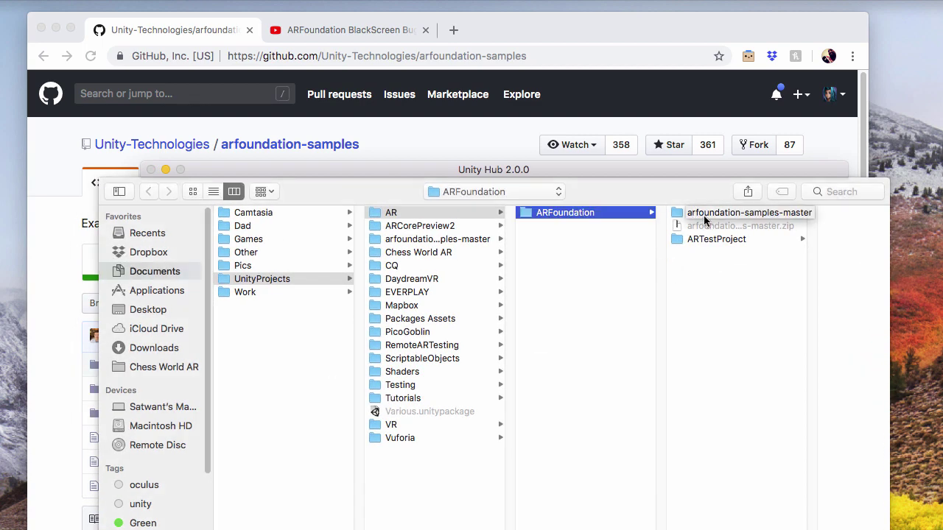
left_click(703, 217)
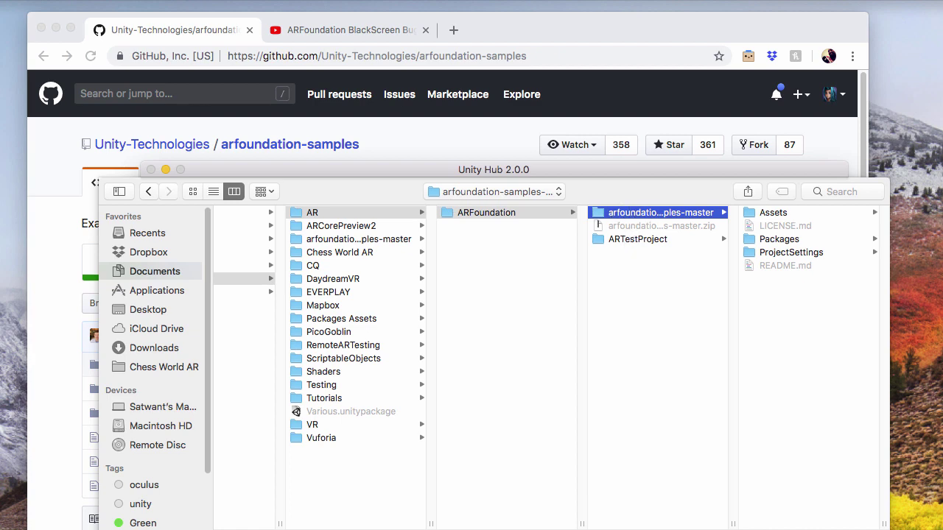
key("Escape")
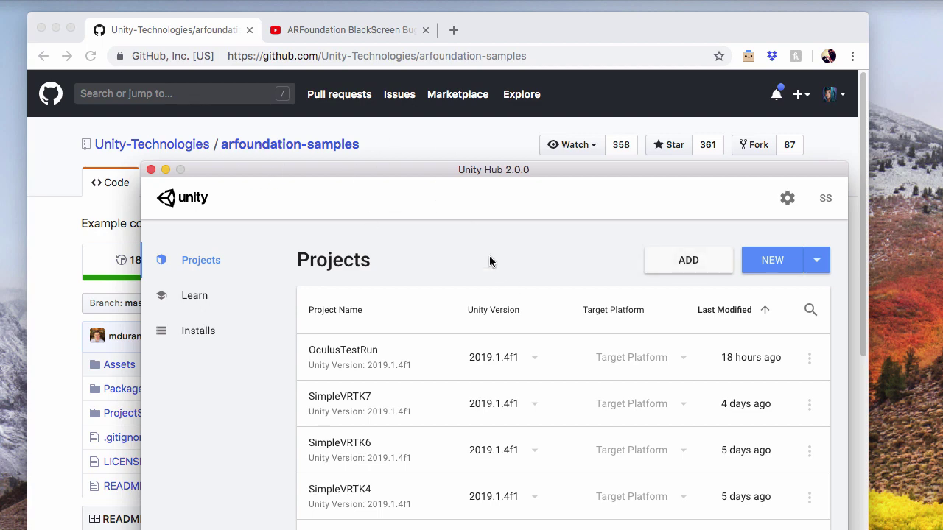
left_click(420, 152)
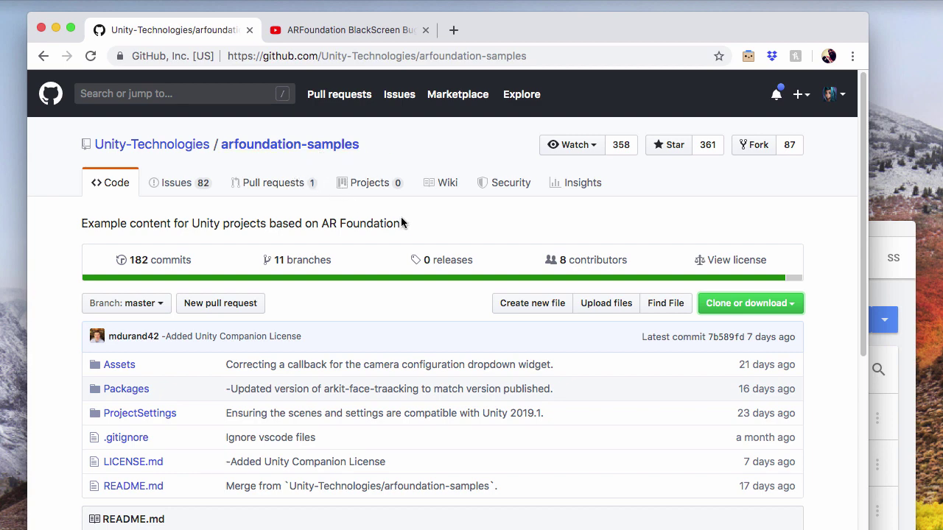
left_click_drag(899, 233, 847, 186)
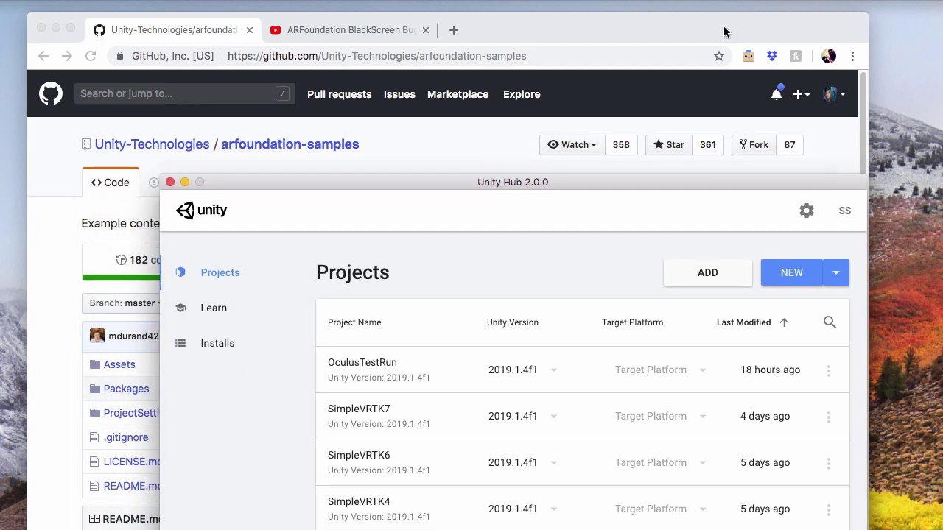
left_click(203, 37)
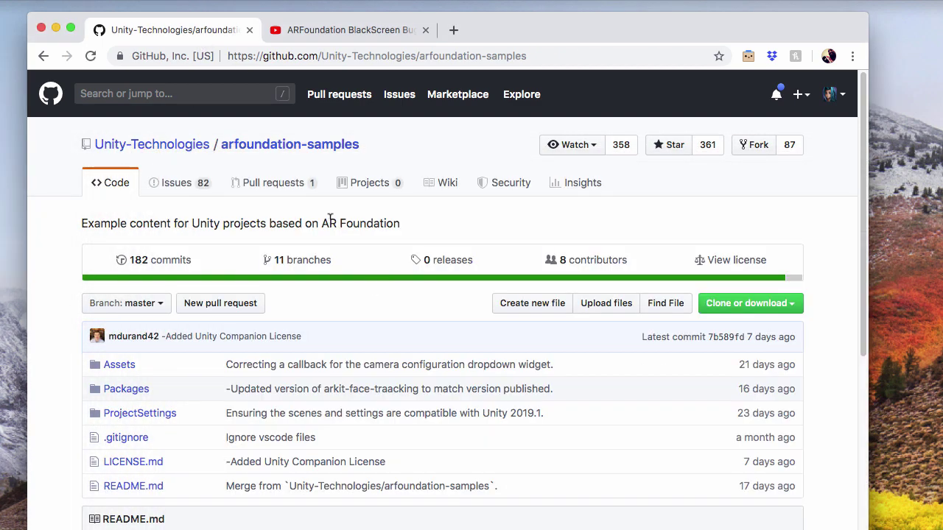
mouse_move(565, 41)
left_mouse_down()
mouse_move(583, 30)
mouse_move(561, 25)
left_mouse_up()
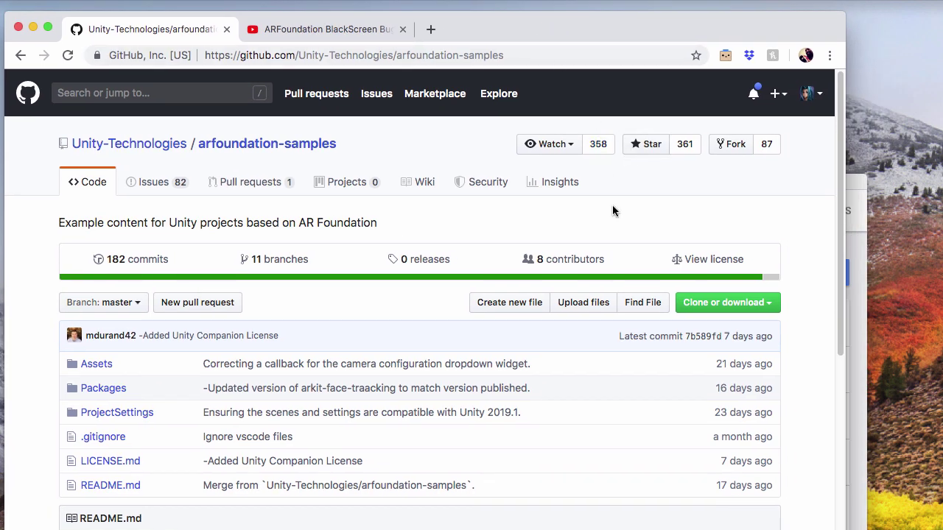
left_click(769, 307)
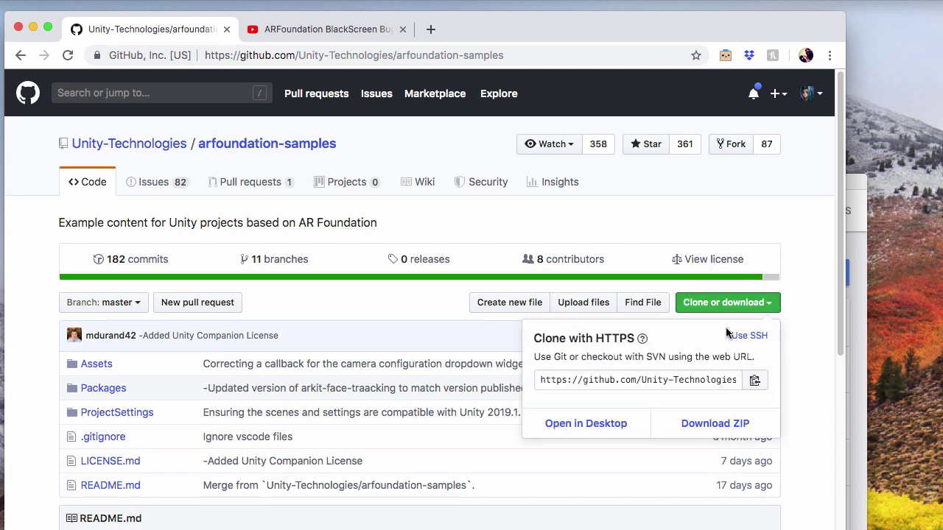
mouse_move(856, 184)
left_mouse_down()
mouse_move(879, 190)
mouse_move(880, 175)
left_mouse_up()
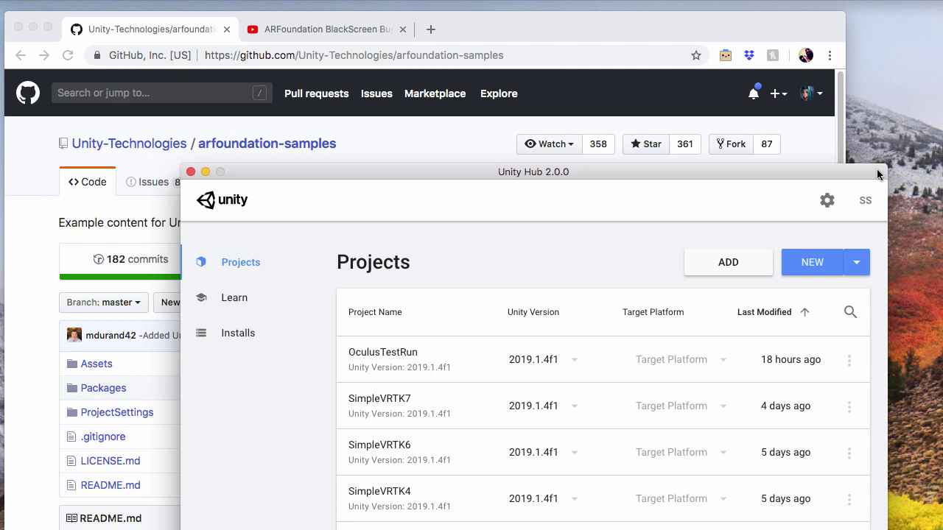
Create a new 3D Unity project named ARSamplesTutorial in the chosen location.
left_click(829, 266)
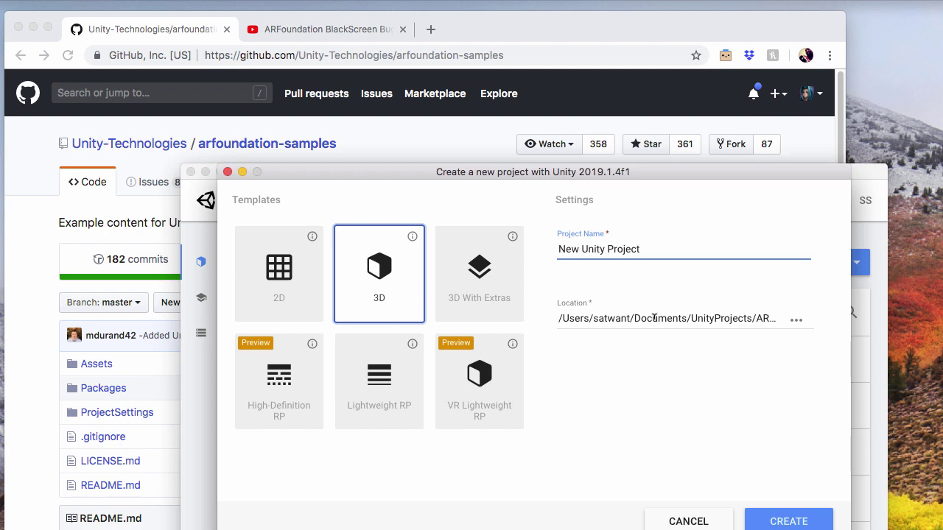
left_click_drag(652, 248, 531, 246)
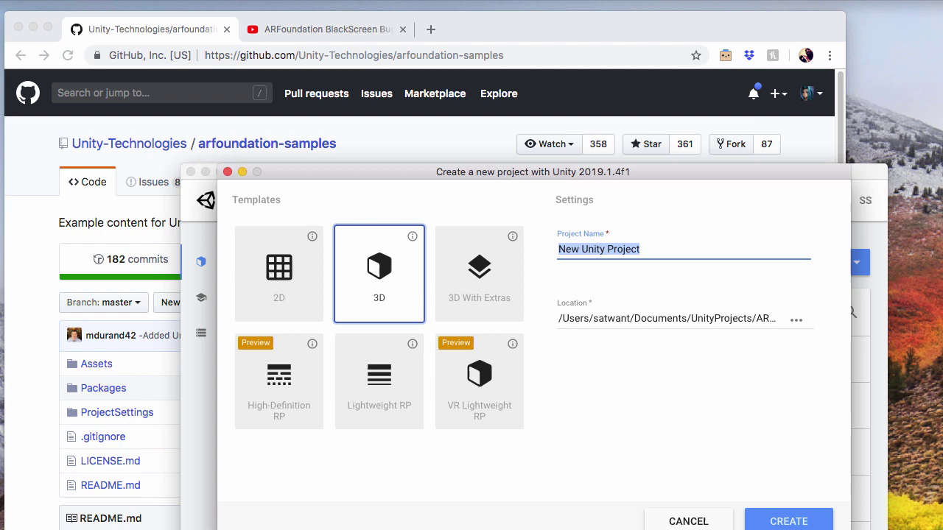
type("ARSamples")
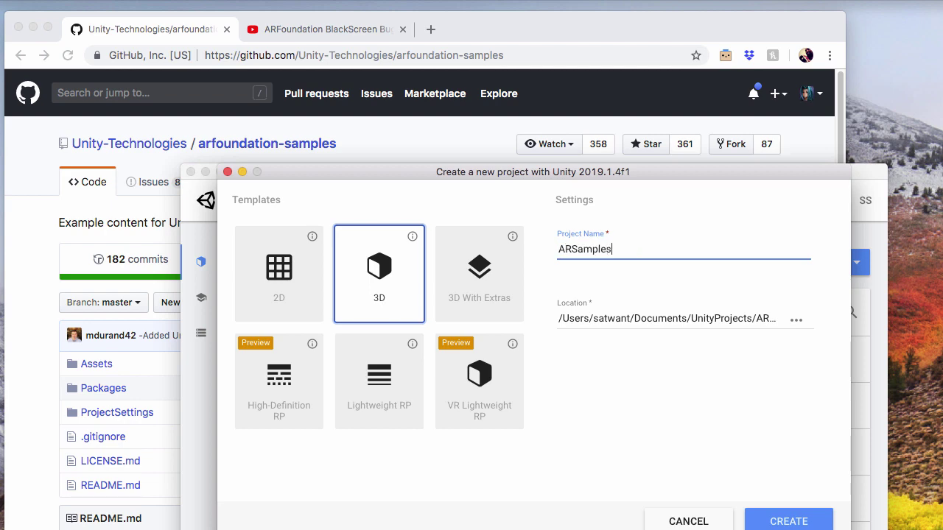
type("Tutorial")
left_click_drag(733, 319, 830, 329)
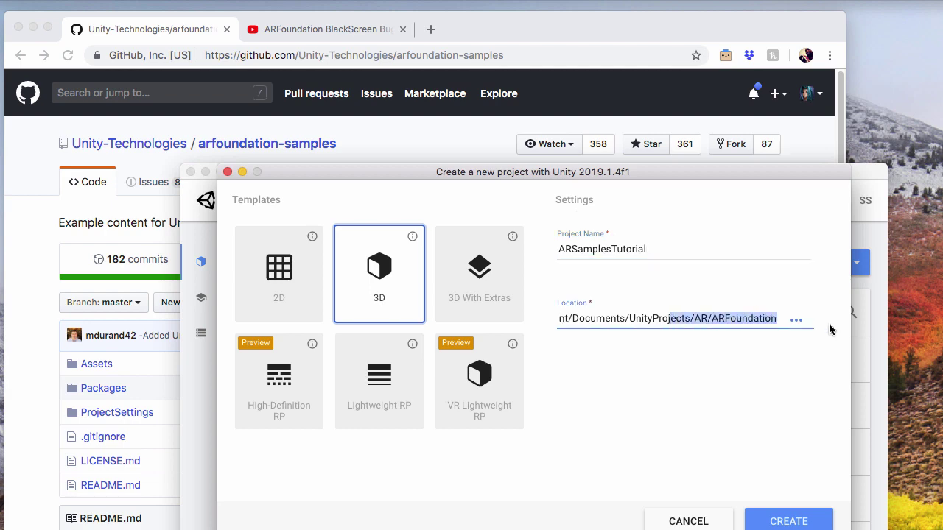
left_click(729, 318)
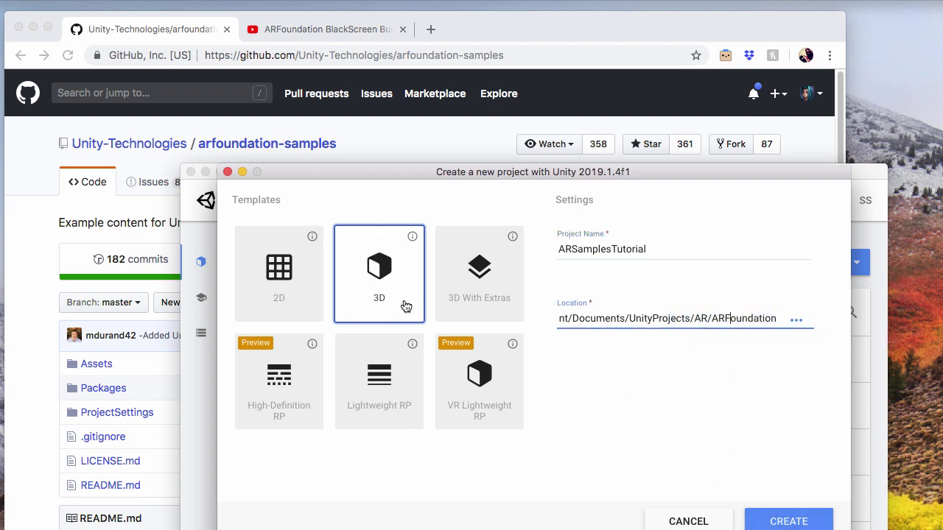
left_click(764, 522)
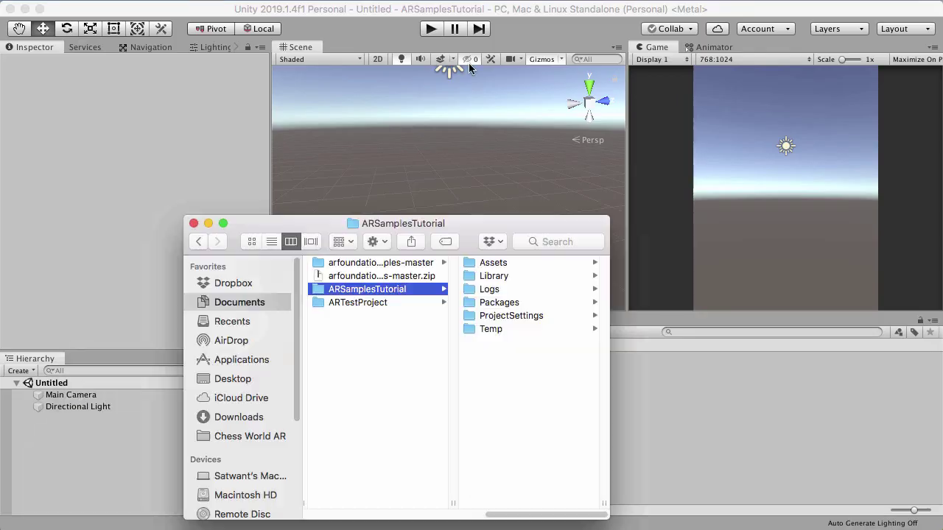
Check ARSamplesTutorial's Assets/Scenes folder in Finder, then bring the Unity editor forward.
left_click_drag(424, 225, 490, 302)
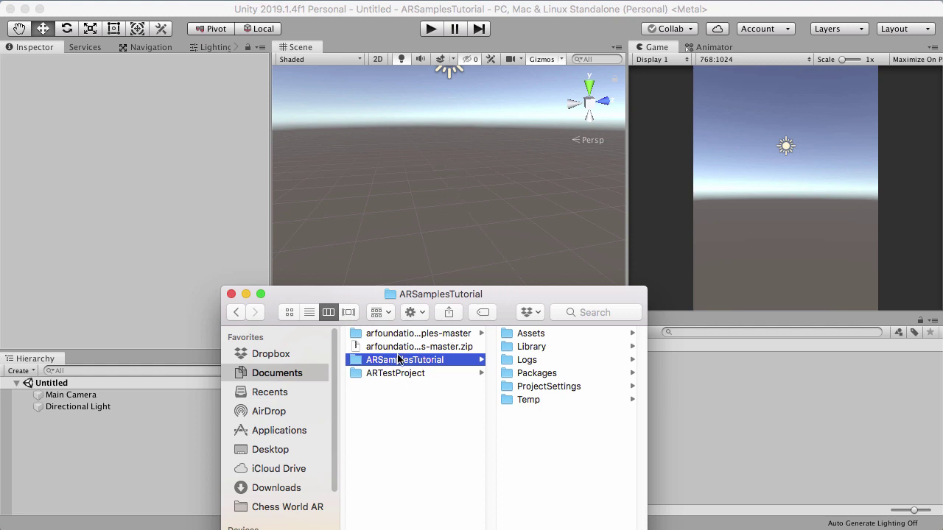
left_click(565, 337)
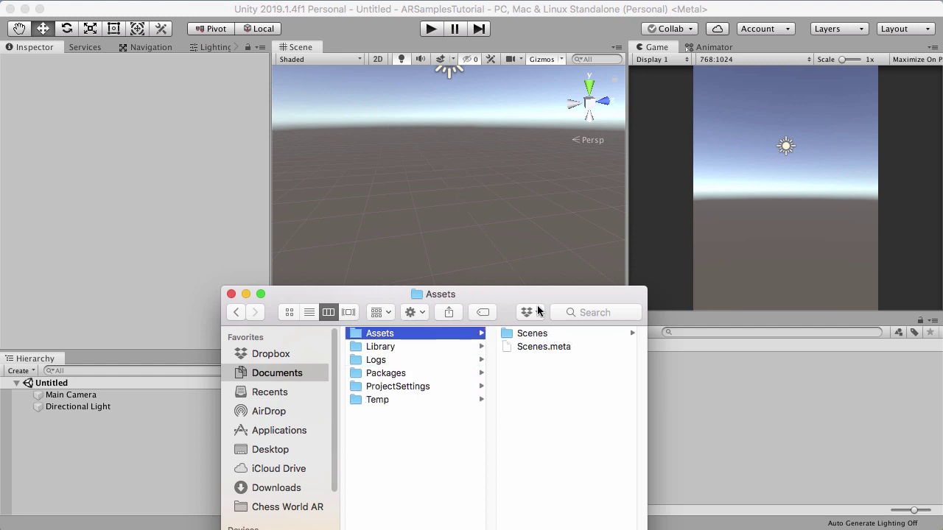
left_click(541, 337)
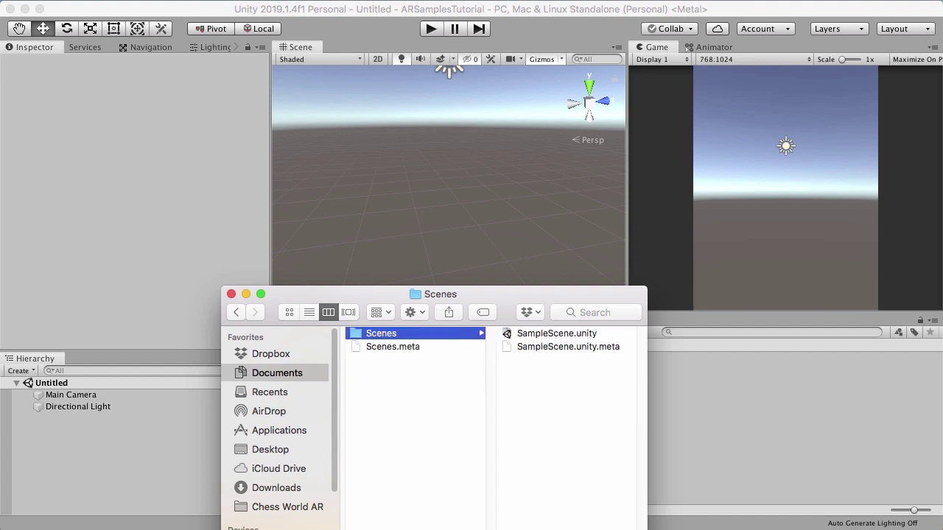
left_click_drag(530, 300, 651, 293)
left_click(329, 12)
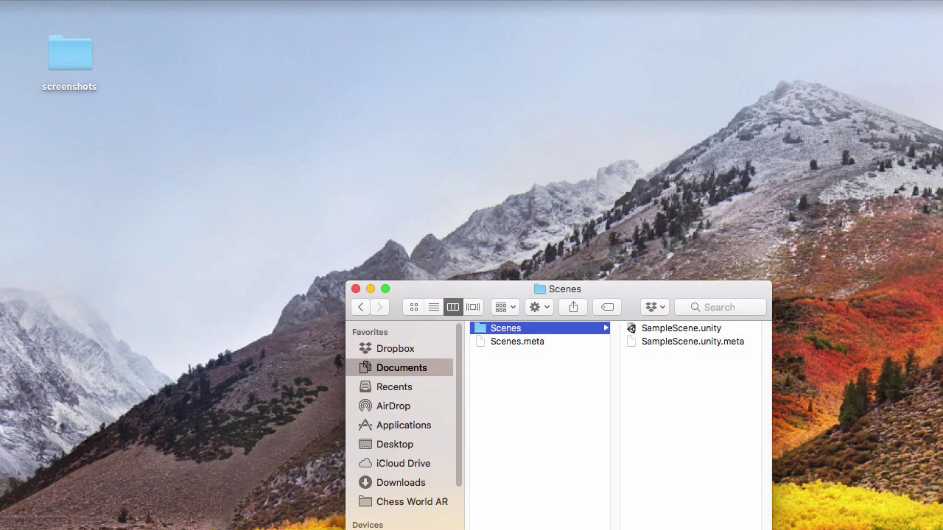
Copy the six arfoundation-samples-master items and open the ARSamplesTutorial folder.
scroll(612, 425, "left", 10)
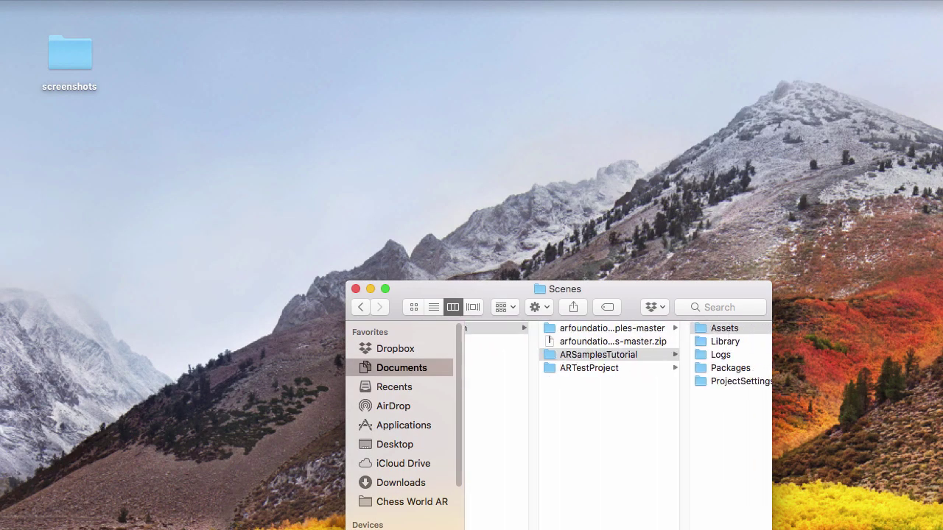
scroll(611, 425, "right", 5)
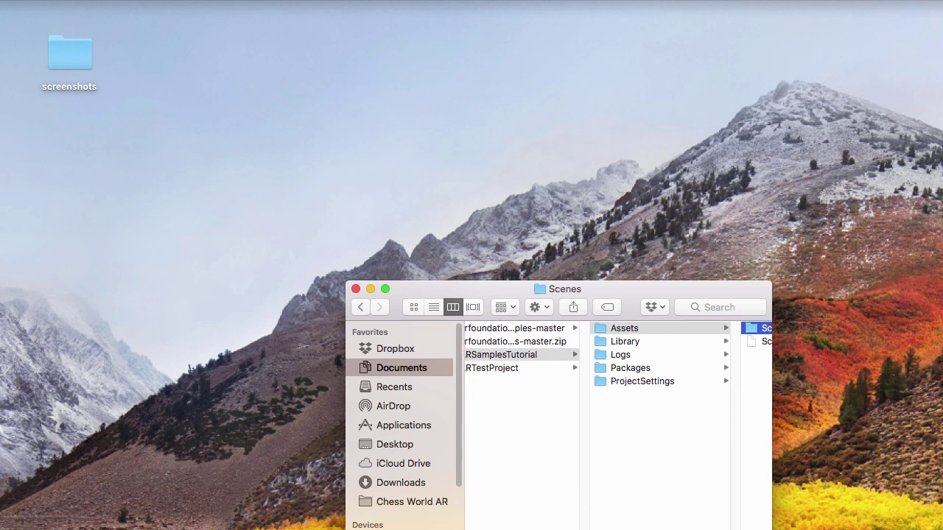
scroll(627, 508, "left", 2)
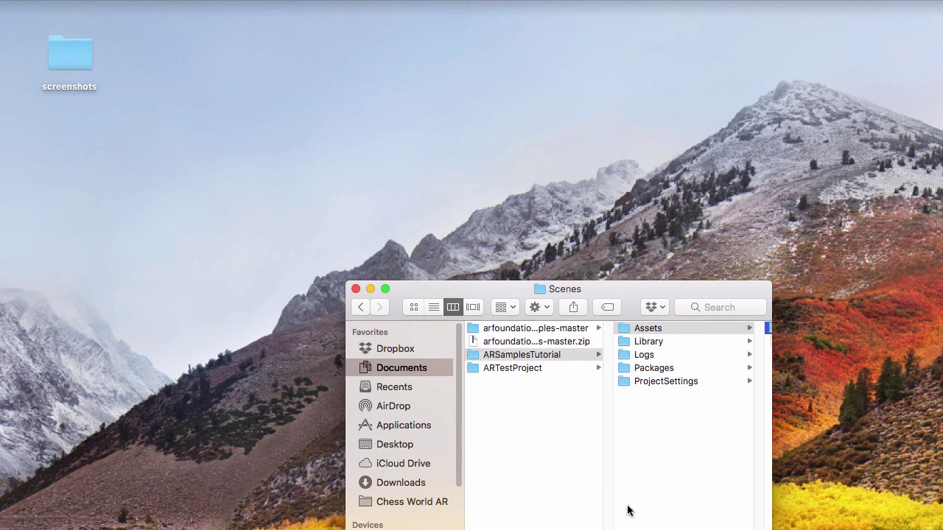
left_click(527, 330)
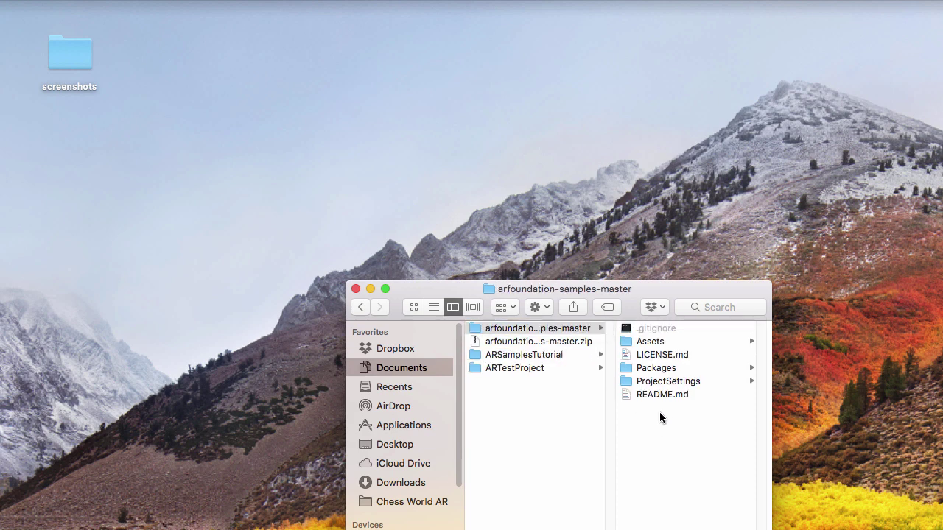
left_click_drag(660, 412, 626, 325)
right_click(663, 341)
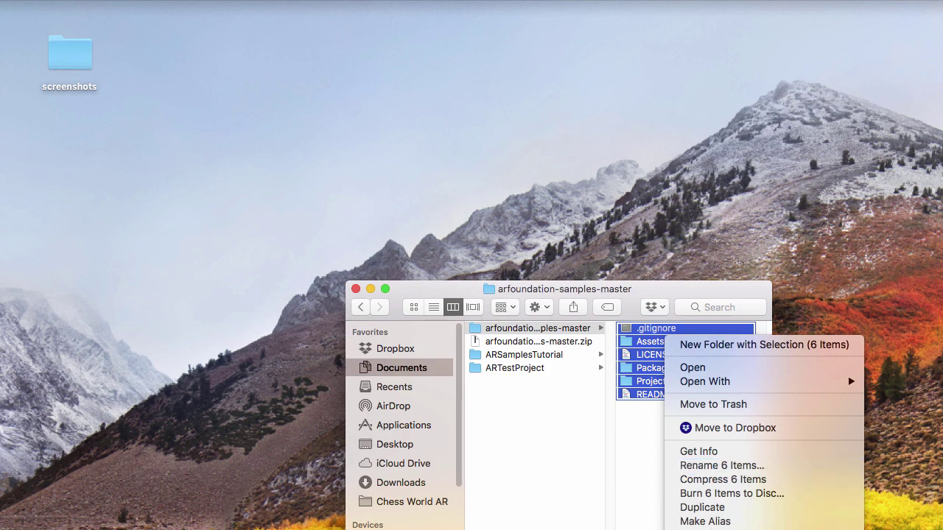
left_click(568, 403)
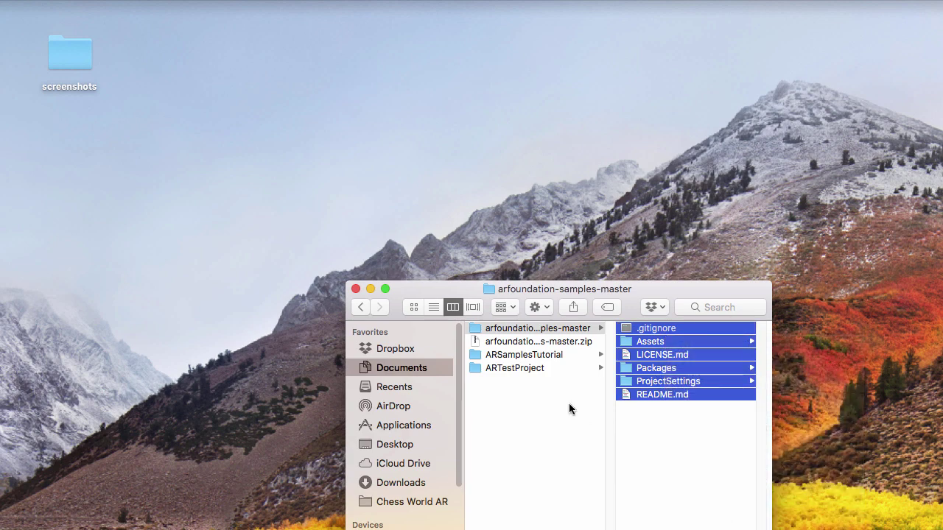
left_click(530, 357)
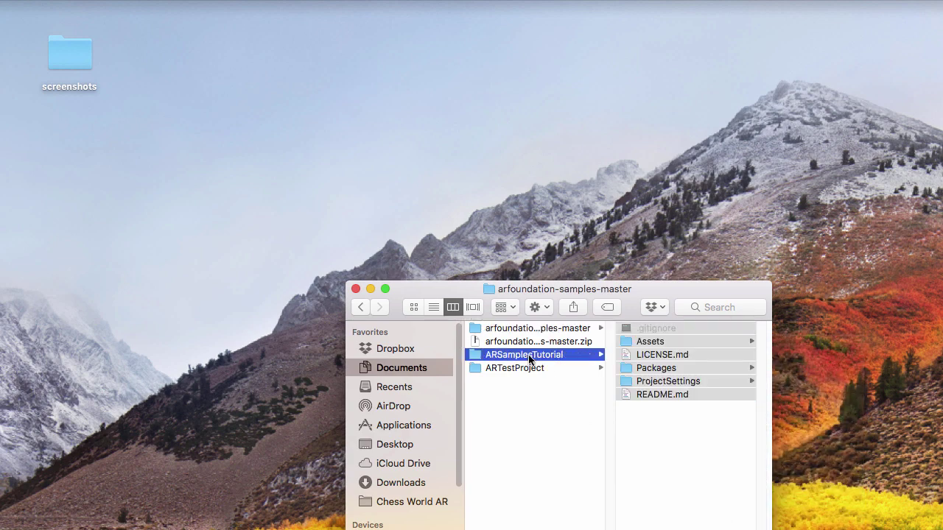
Paste the six sample items into ARSamplesTutorial, replacing existing folders like Assets.
right_click(655, 406)
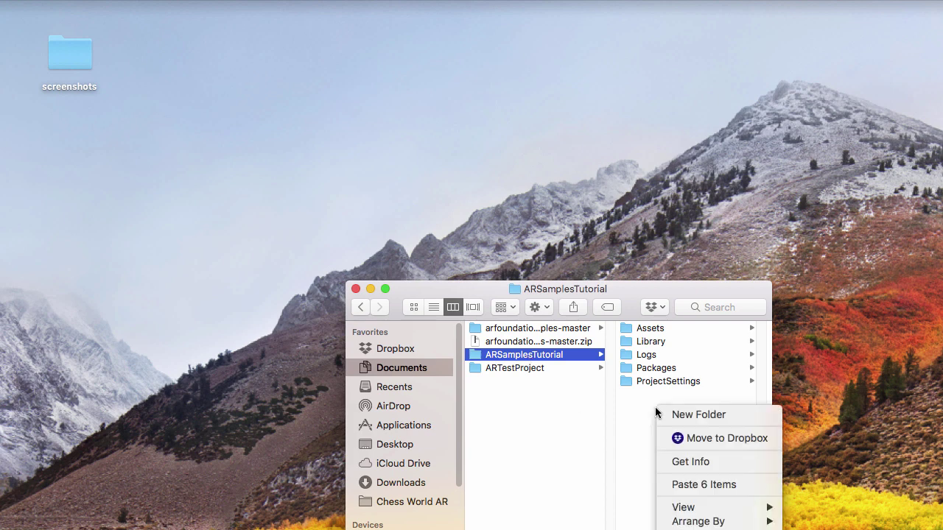
left_click(699, 485)
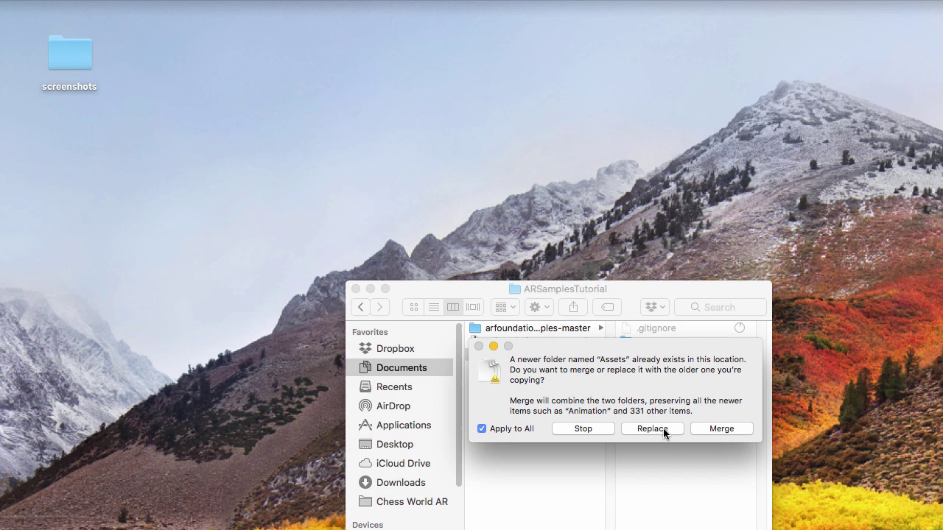
left_click(661, 431)
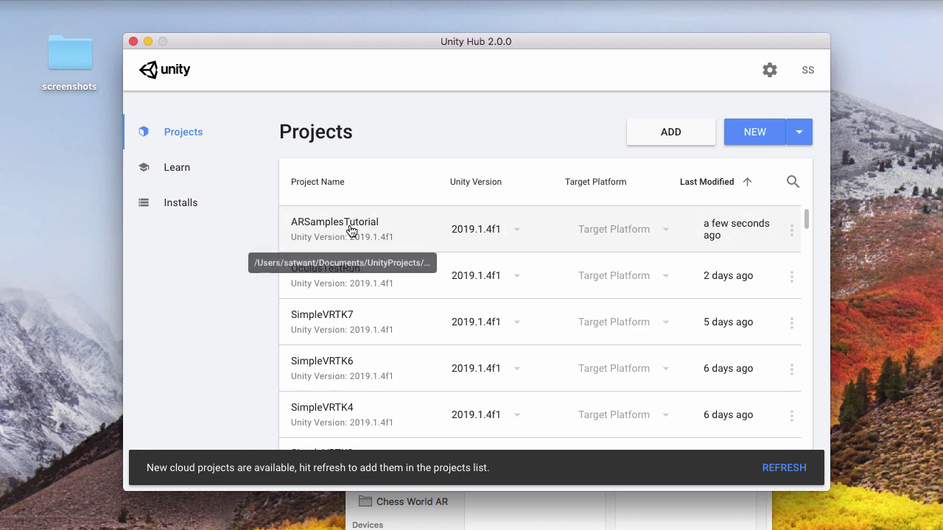
Close Unity Hub while ARSamplesTutorial opens in Unity 2019.1.4f1.
key("super+w")
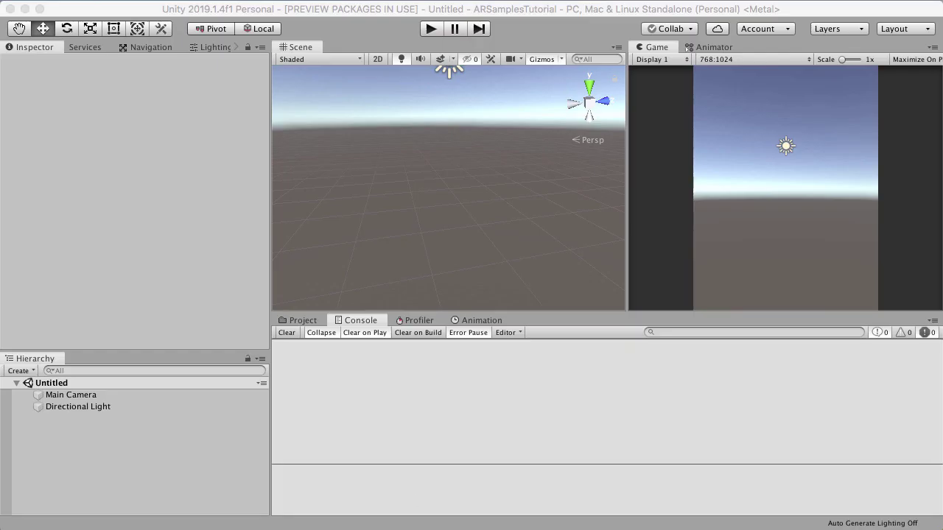
Show Assets > Scenes in the Project window to list the AR sample scenes.
left_click(302, 321)
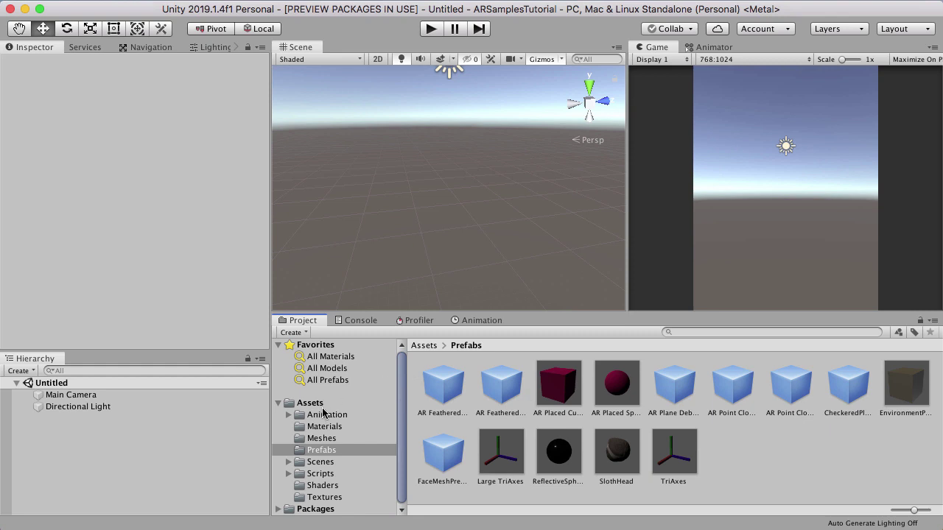
left_click(322, 464)
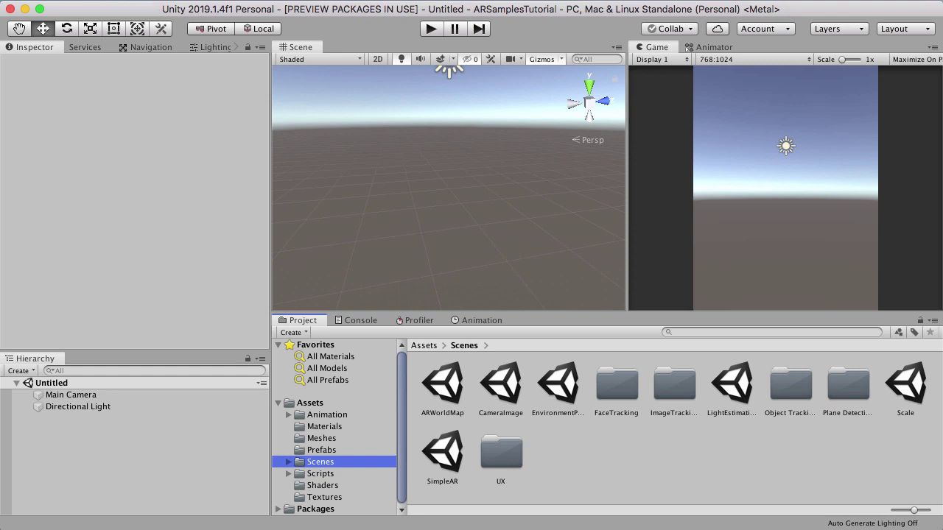
key("super+Tab")
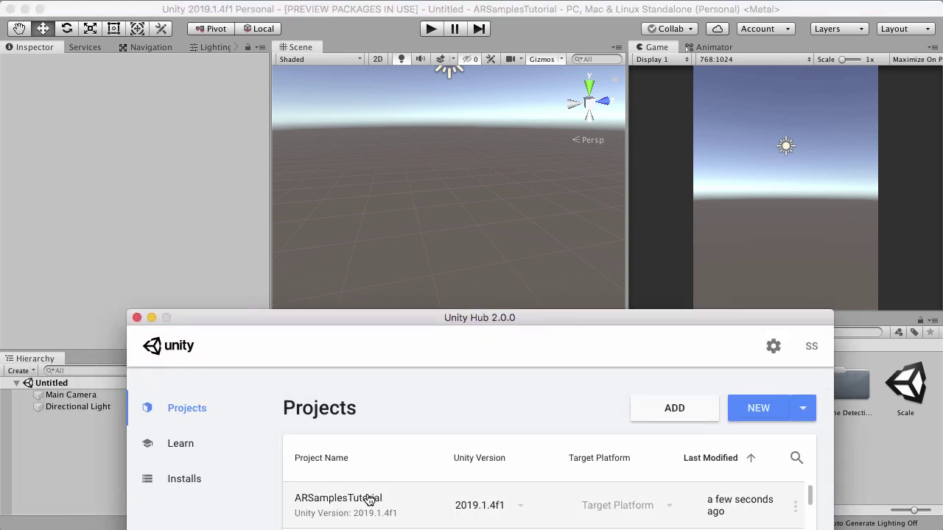
key("super+w")
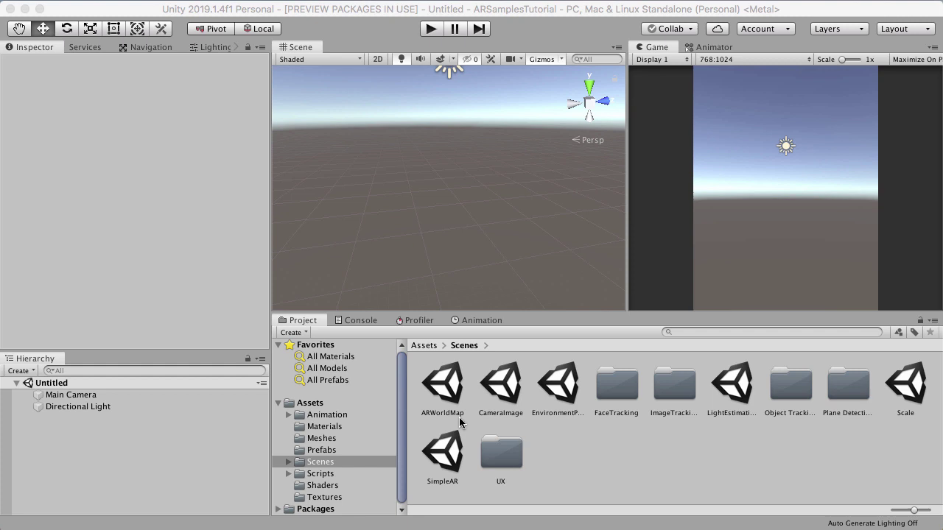
left_click(312, 11)
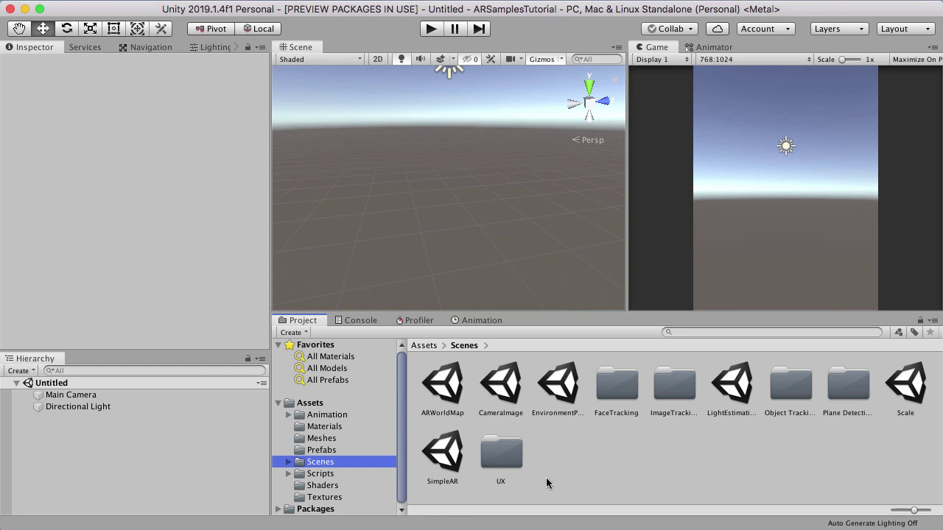
Add the ImageTracking scene from its sample folder into the Hierarchy.
left_click(649, 413)
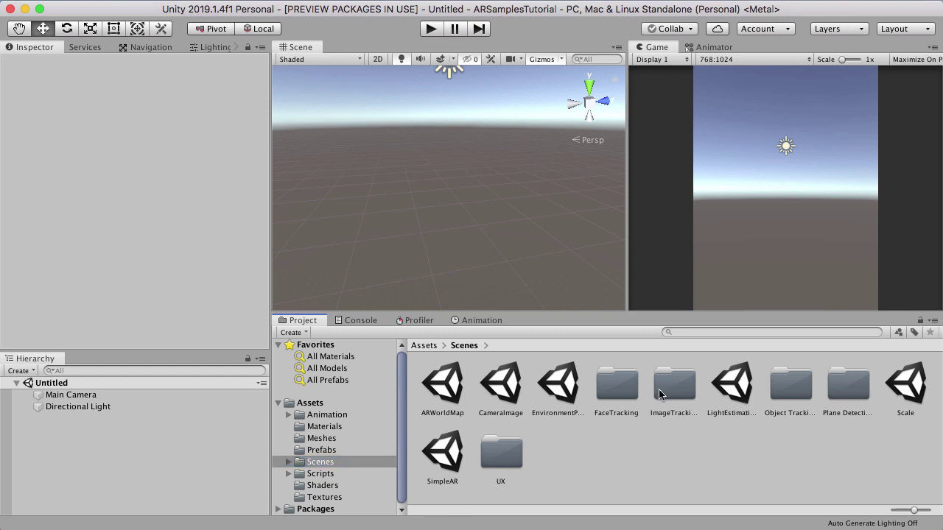
left_click(660, 394)
double_click(660, 394)
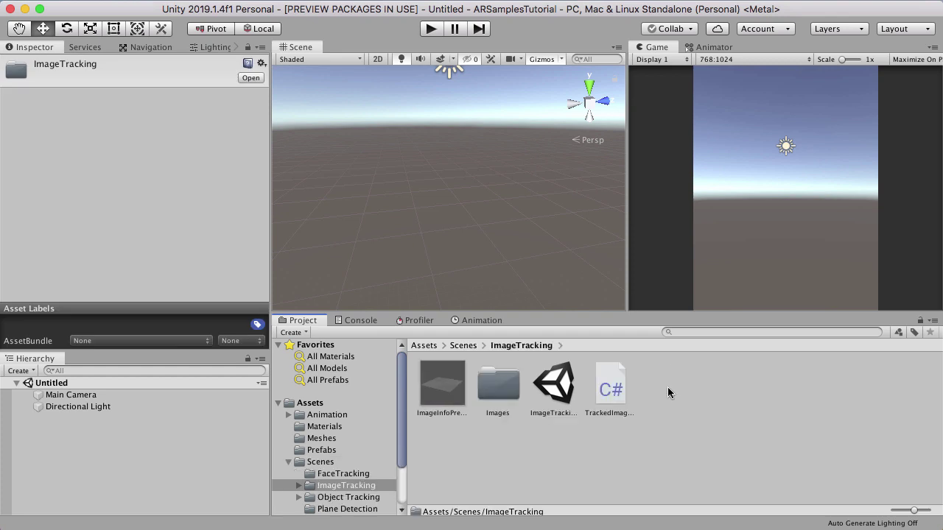
left_click(557, 386)
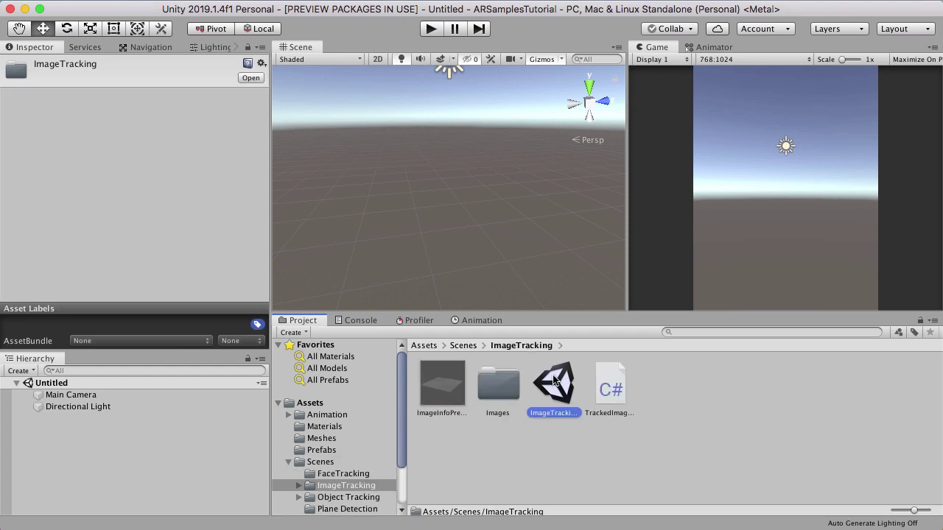
left_click_drag(49, 428, 103, 439)
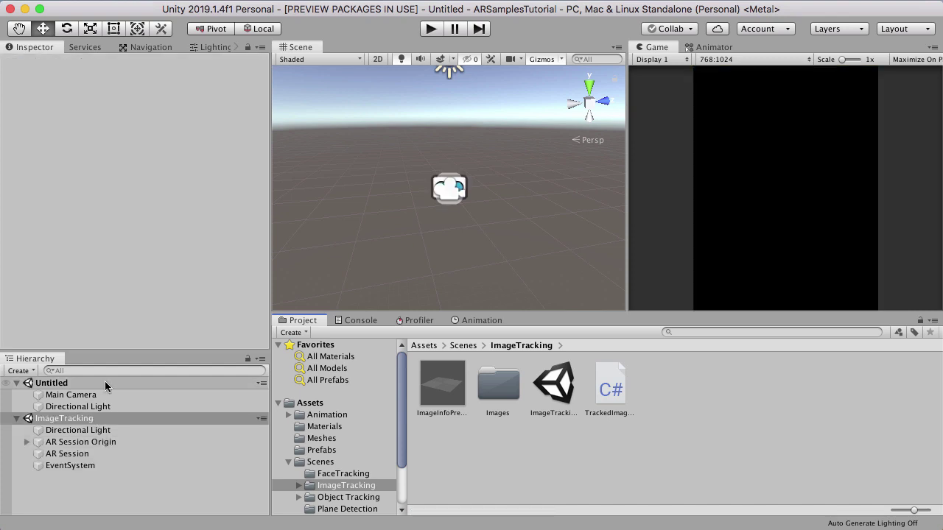
Remove the Untitled scene, leaving ImageTracking, and inspect its AR Session Origin.
left_click(105, 381)
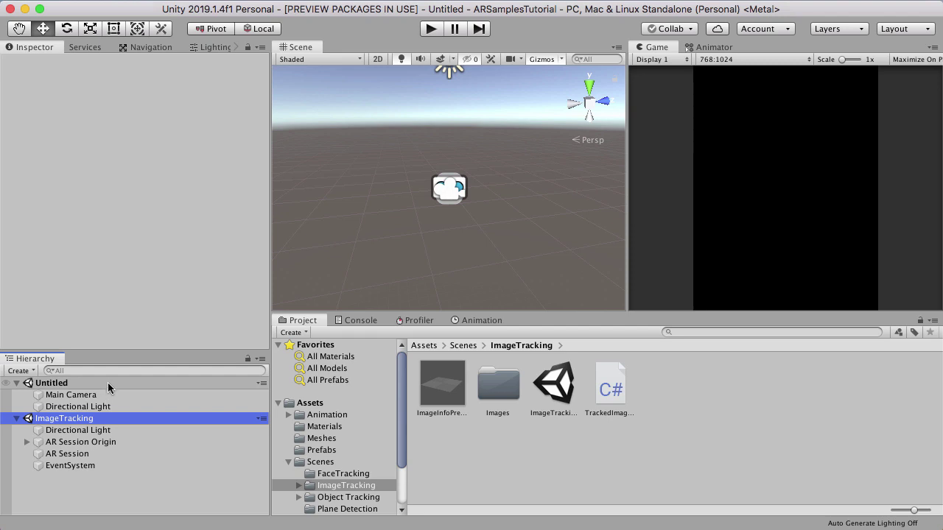
right_click(109, 384)
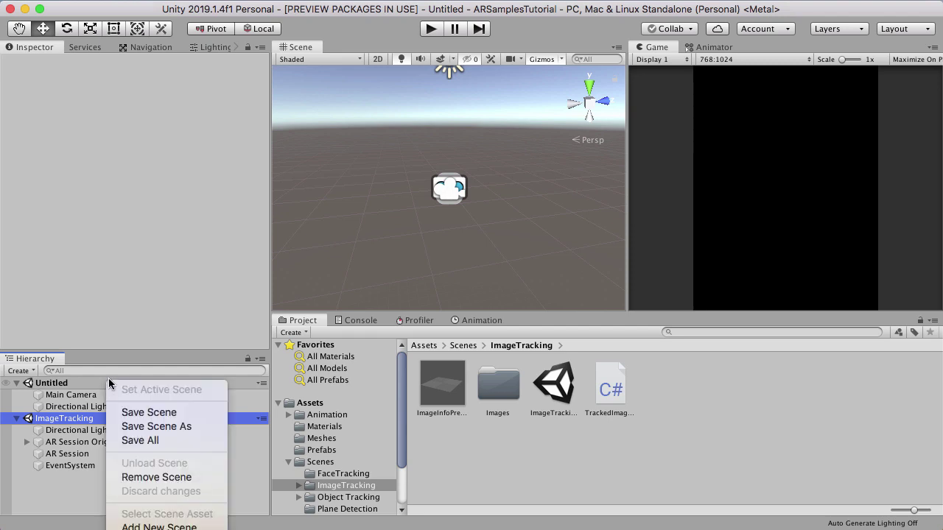
left_click(134, 473)
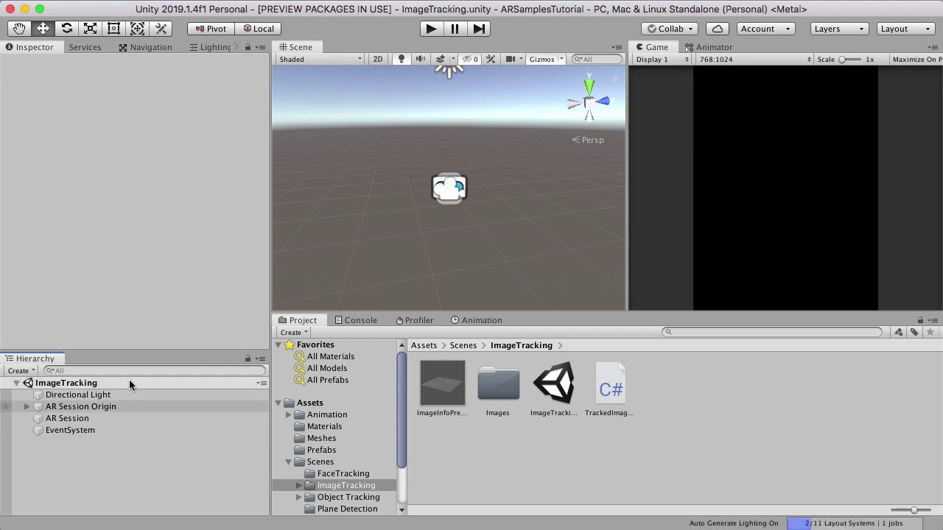
left_click(27, 407)
left_click(81, 407)
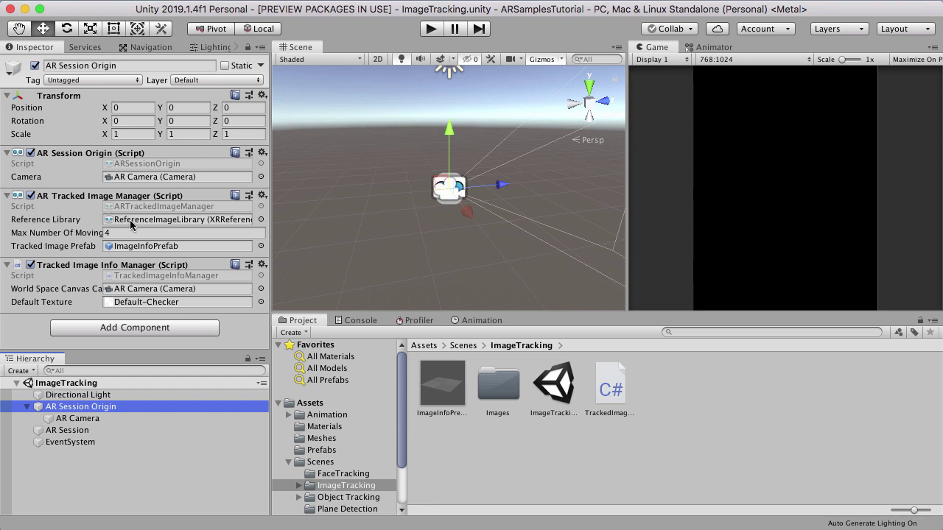
Ping AR Session Origin's Reference Library and select ReferenceImageLibrary in the ImageTracking/Images folder.
left_click(130, 222)
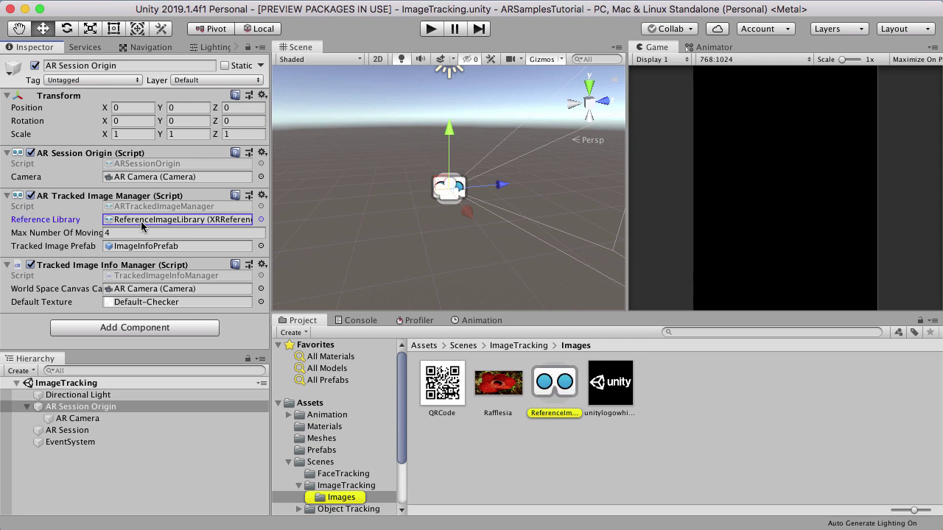
left_click(549, 384)
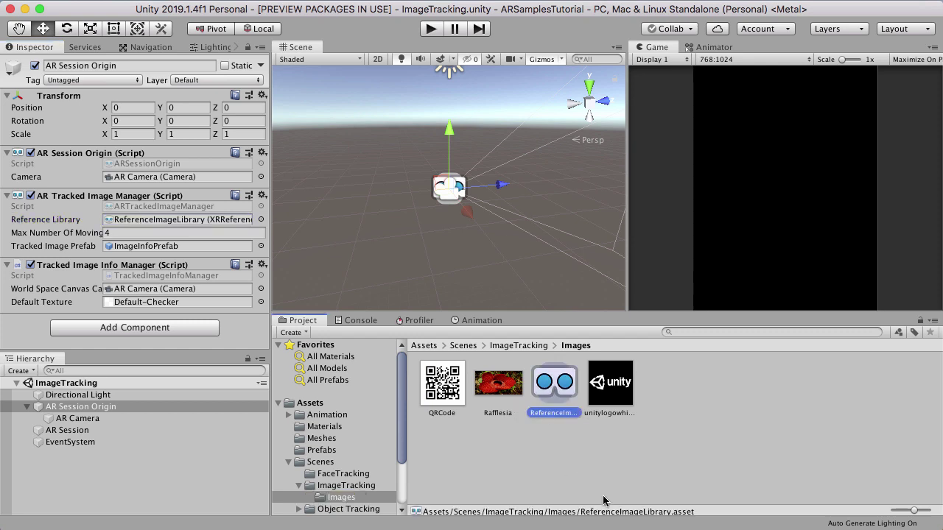
left_click(550, 397)
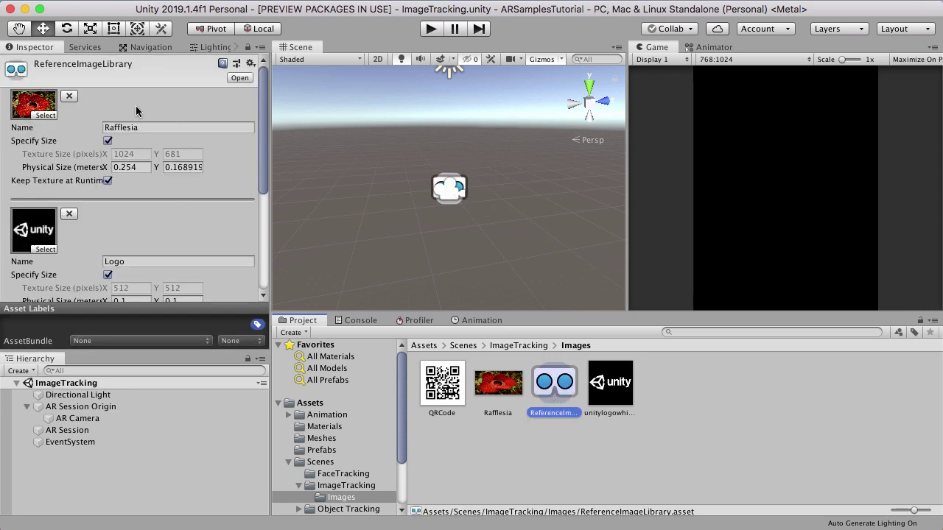
scroll(136, 111, "down", 1)
scroll(136, 111, "down", 5)
scroll(152, 125, "up", 5)
scroll(58, 227, "down", 5)
left_click(42, 190)
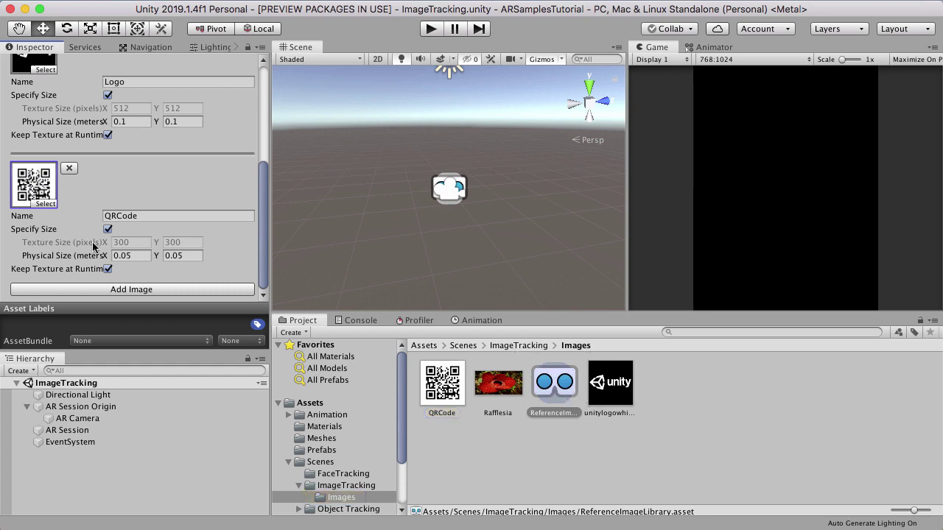
scroll(106, 213, "up", 5)
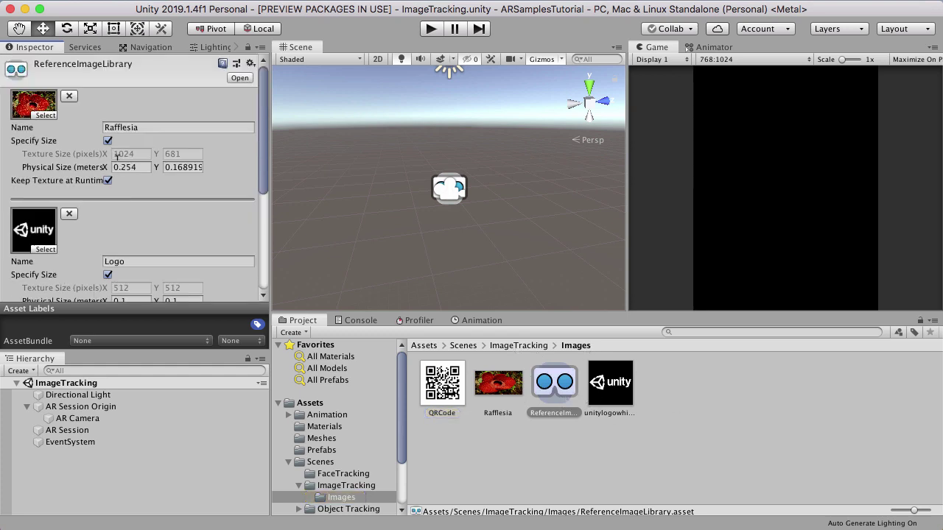
scroll(120, 185, "down", 5)
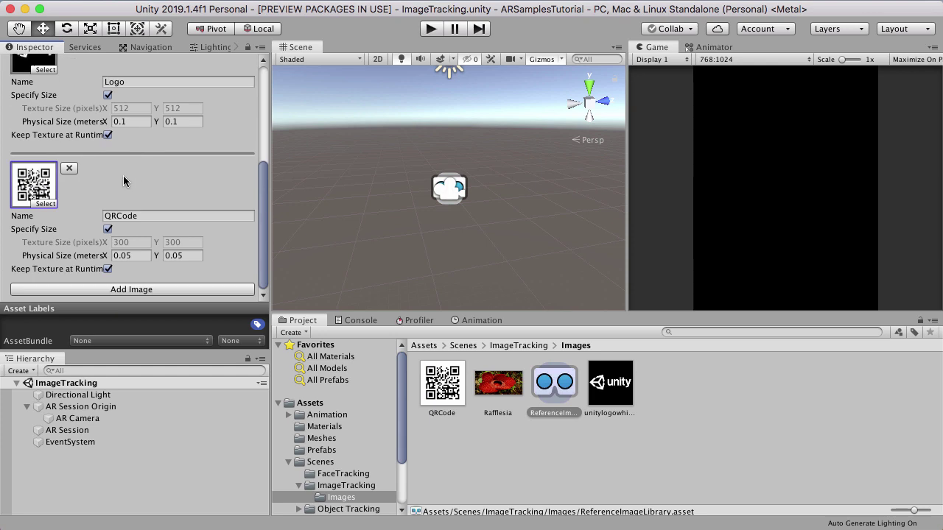
scroll(127, 178, "up", 5)
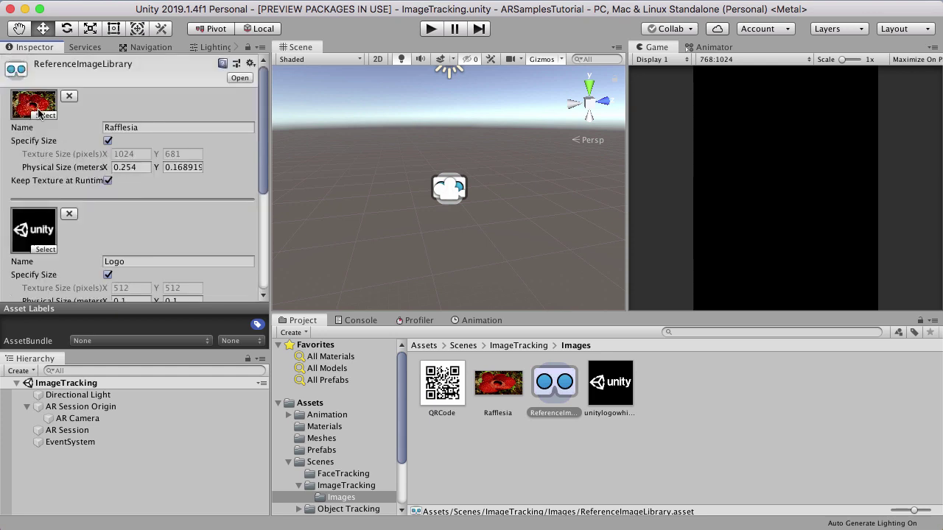
scroll(42, 125, "down", 1)
scroll(43, 125, "down", 4)
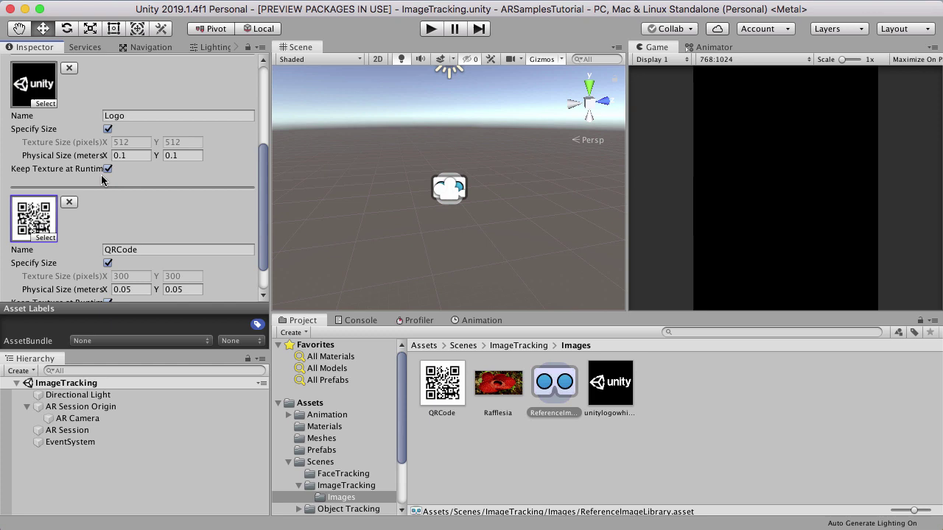
scroll(103, 181, "down", 1)
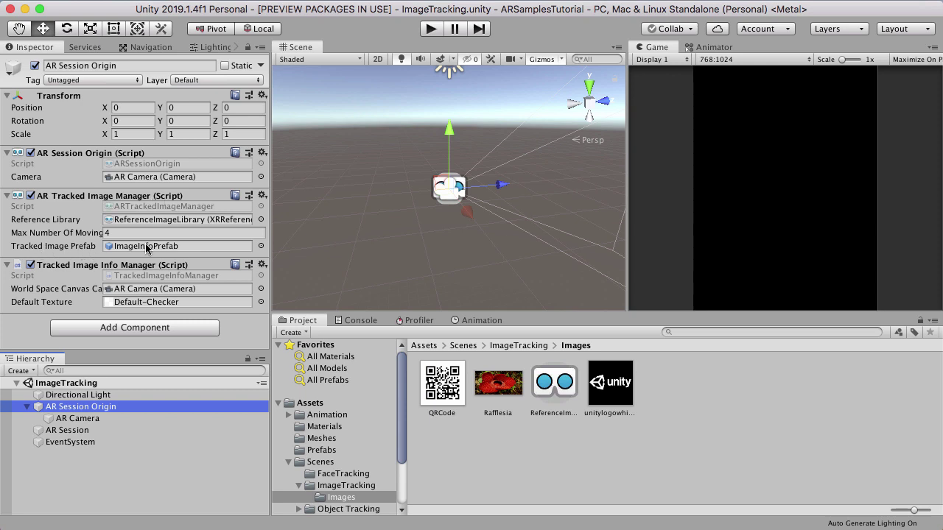
Ping the Tracked Image Prefab field and select ImageInfoPrefab to view it in the Inspector.
left_click(148, 248)
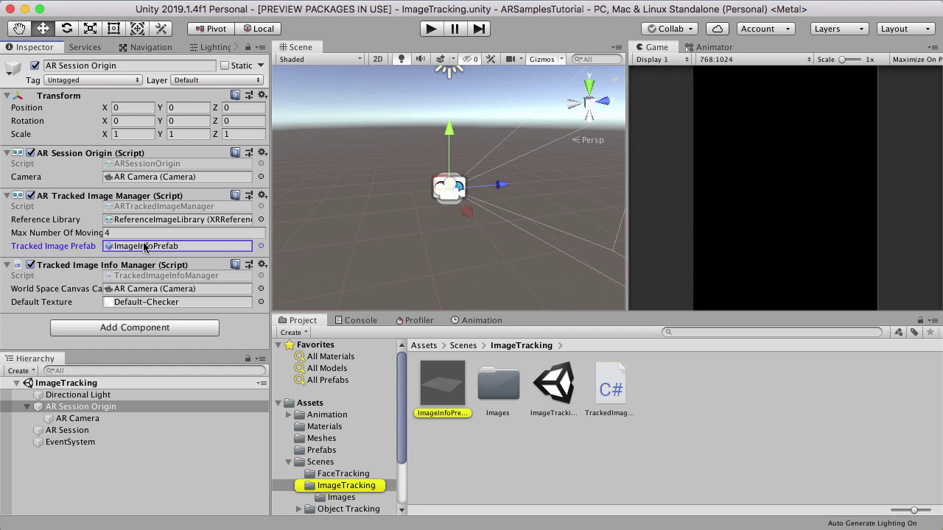
left_click(459, 406)
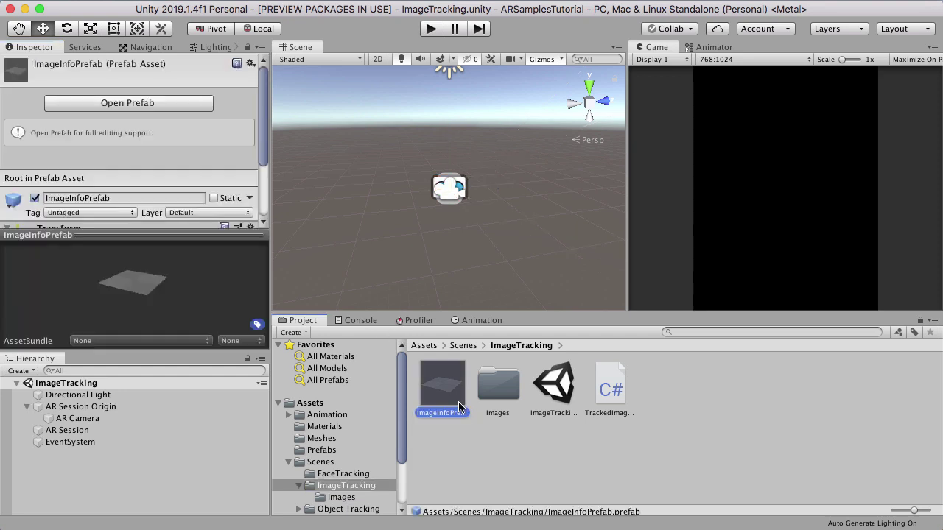
scroll(162, 73, "down", 3)
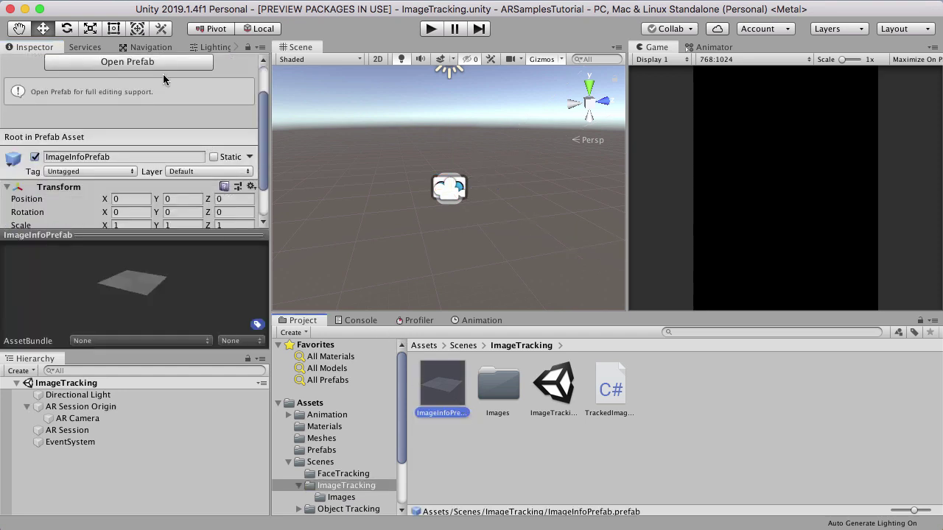
Open ImageInfoPrefab in Prefab mode and orbit around its plane.
scroll(124, 102, "up", 3)
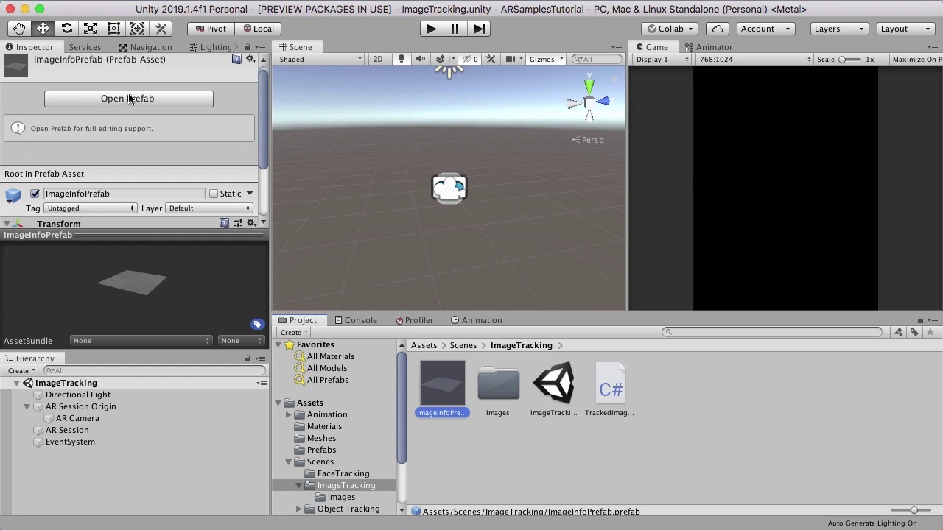
left_click(140, 102)
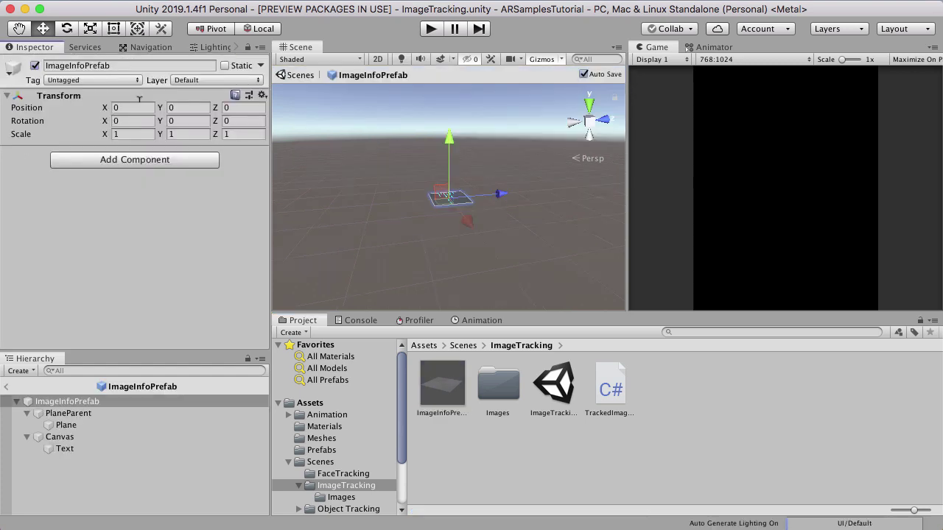
scroll(434, 192, "down", 5)
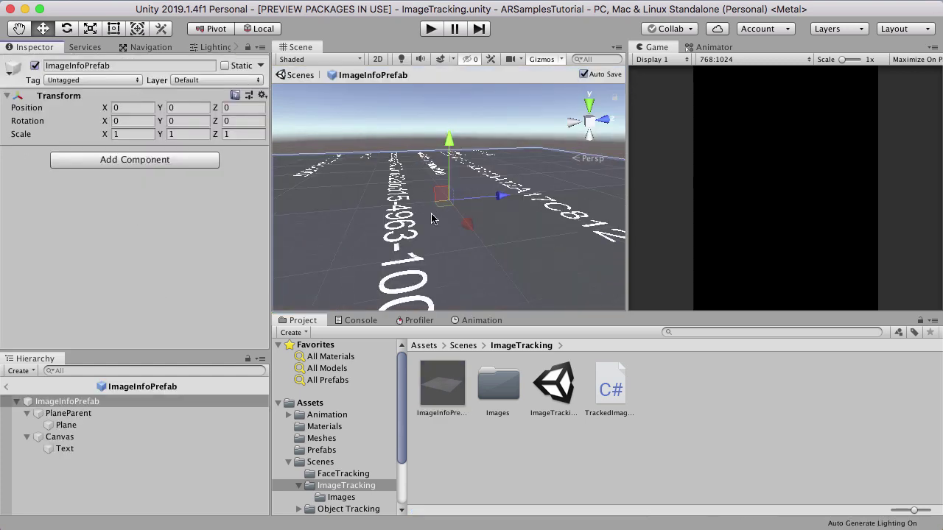
right_click_drag(431, 213, 410, 193)
scroll(522, 203, "up", 5)
scroll(410, 193, "down", 5)
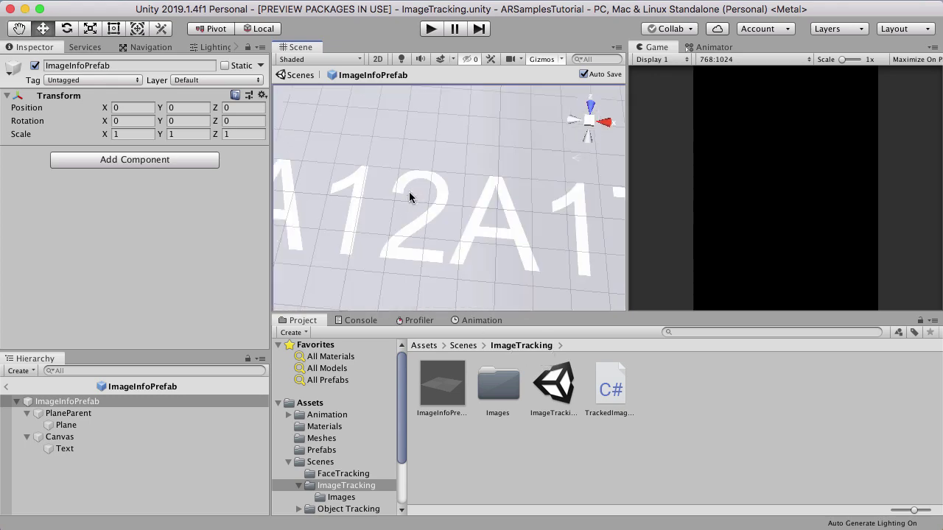
scroll(405, 197, "up", 5)
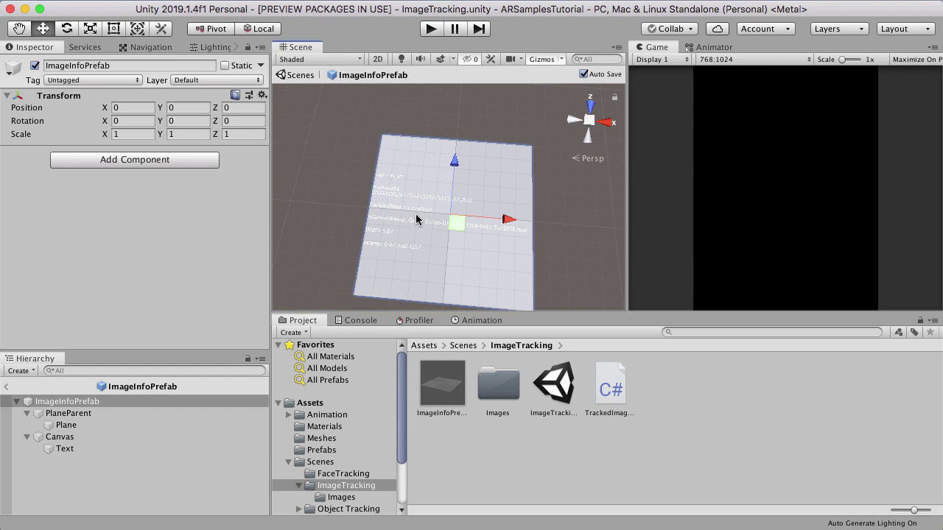
Inspect the PlaneParent and Plane objects, including the Checkered material's settings.
left_click(68, 413)
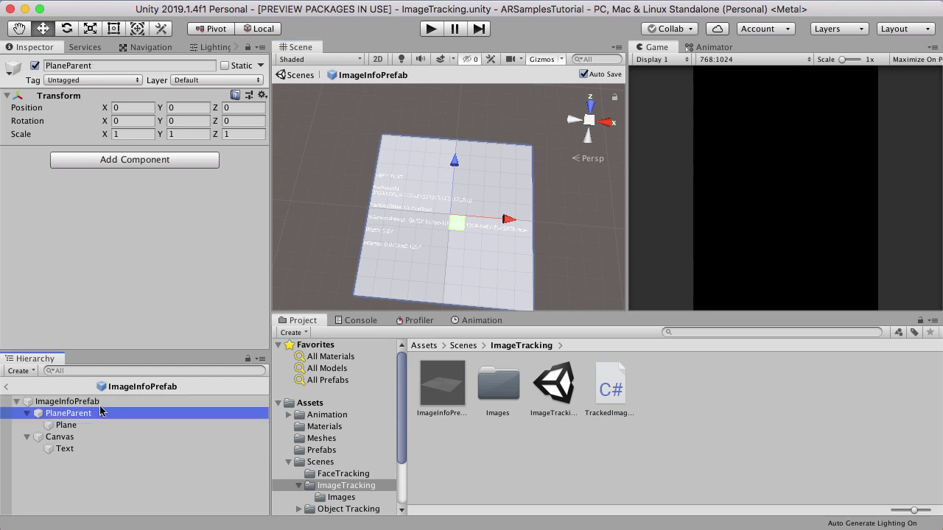
left_click(68, 425)
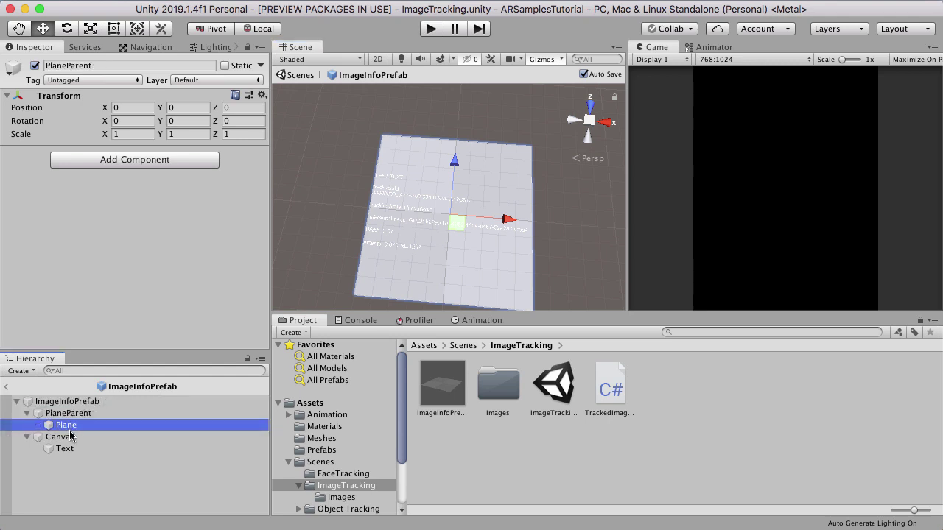
scroll(147, 226, "down", 3)
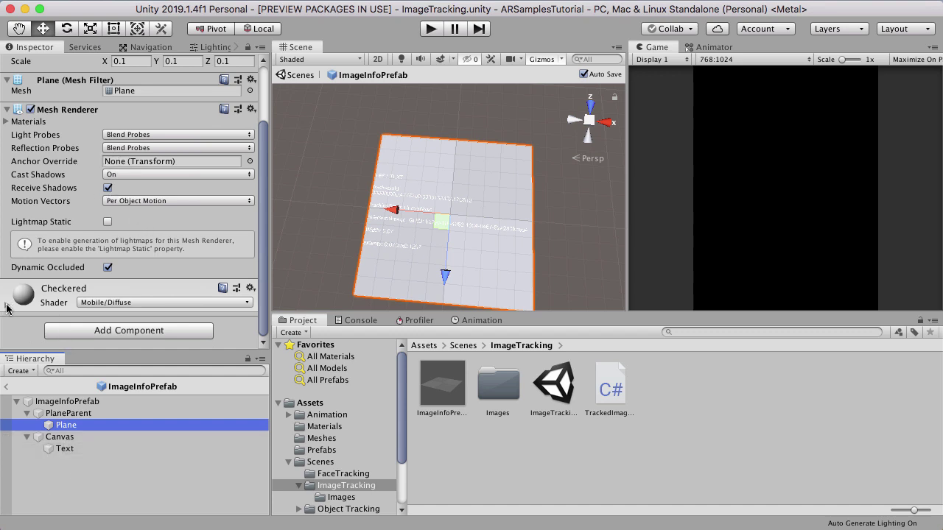
left_click(6, 306)
scroll(17, 297, "down", 5)
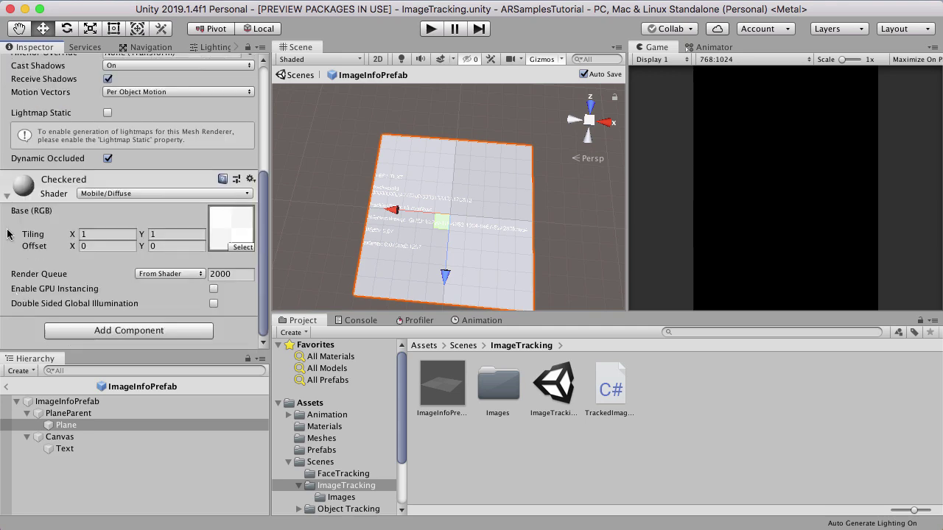
left_click(7, 195)
Review the Canvas and Text objects' settings, then exit Prefab mode back to ImageTracking.
left_click(75, 448)
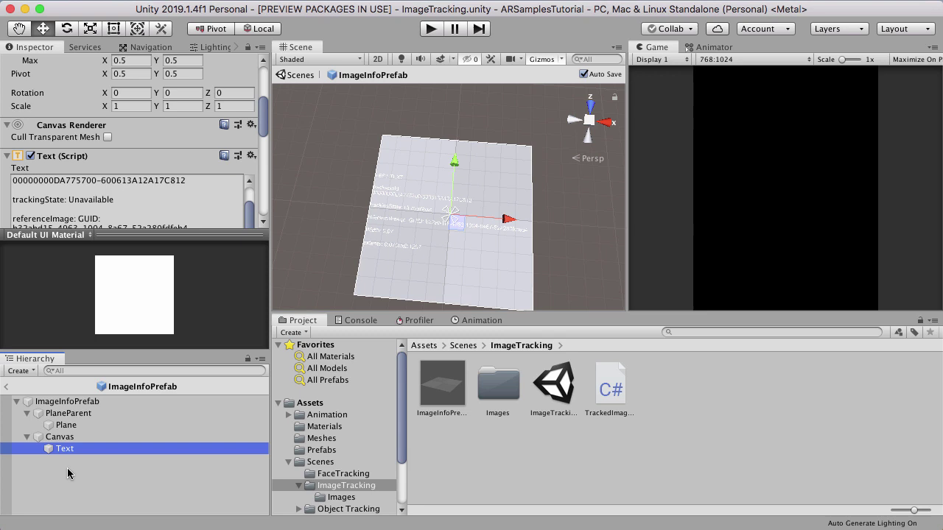
left_click(55, 438)
scroll(201, 87, "down", 3)
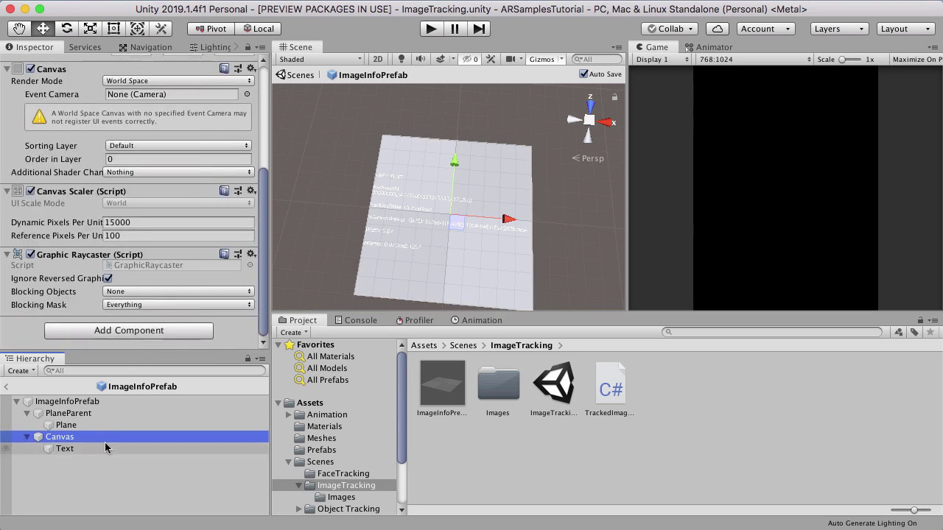
left_click(107, 449)
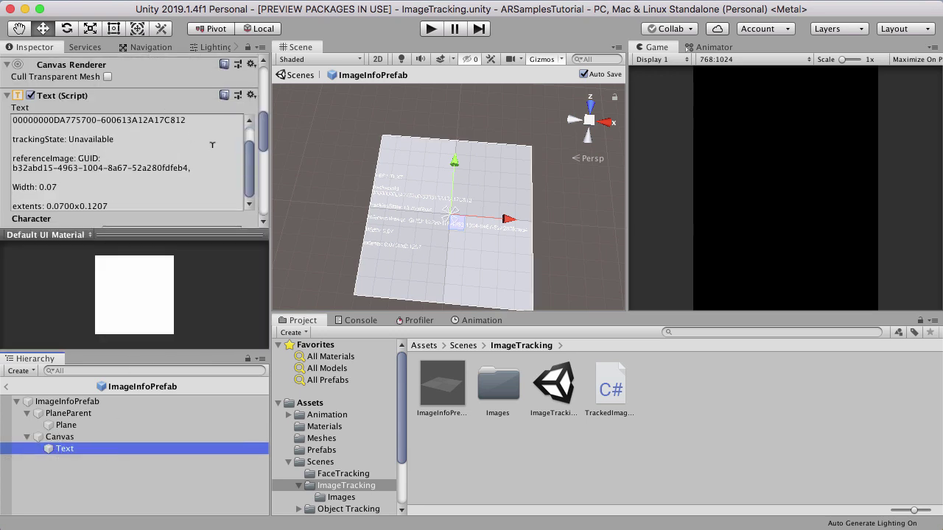
scroll(253, 128, "down", 2)
left_click(266, 171)
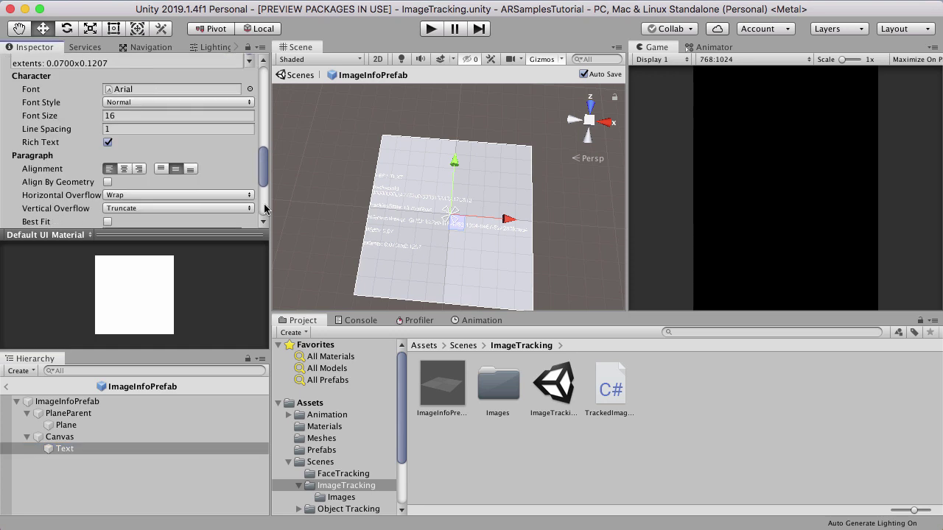
left_click_drag(265, 209, 261, 16)
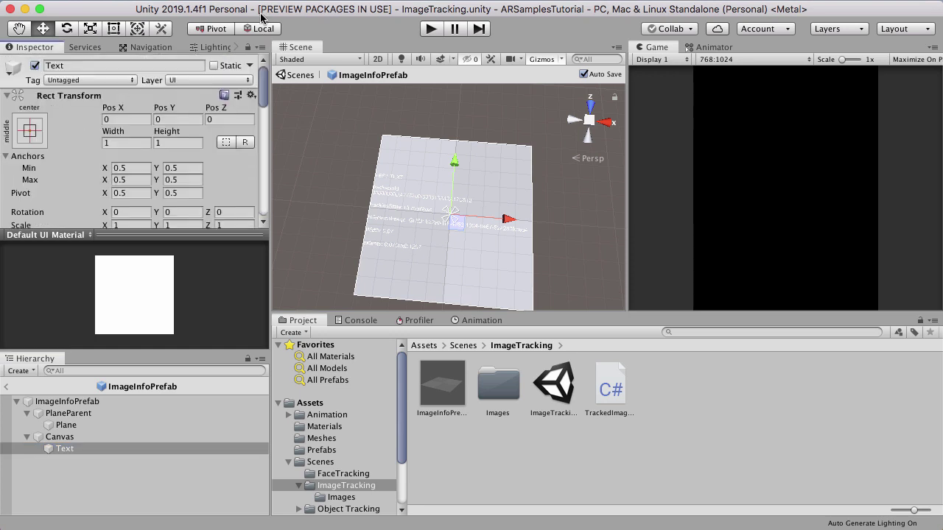
left_click(6, 387)
Inspect AR Camera's components, then AR Session Origin's Tracked Image Info Manager setup.
left_click(78, 418)
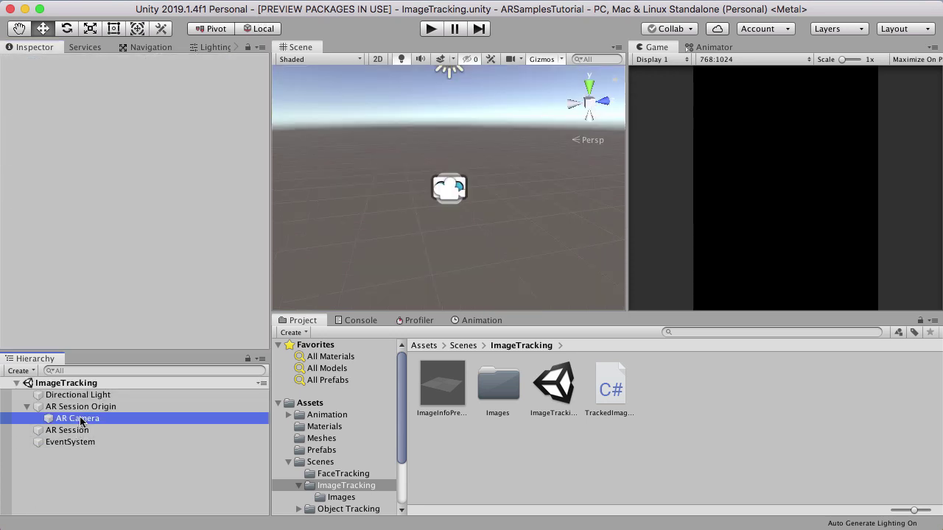
scroll(188, 136, "down", 10)
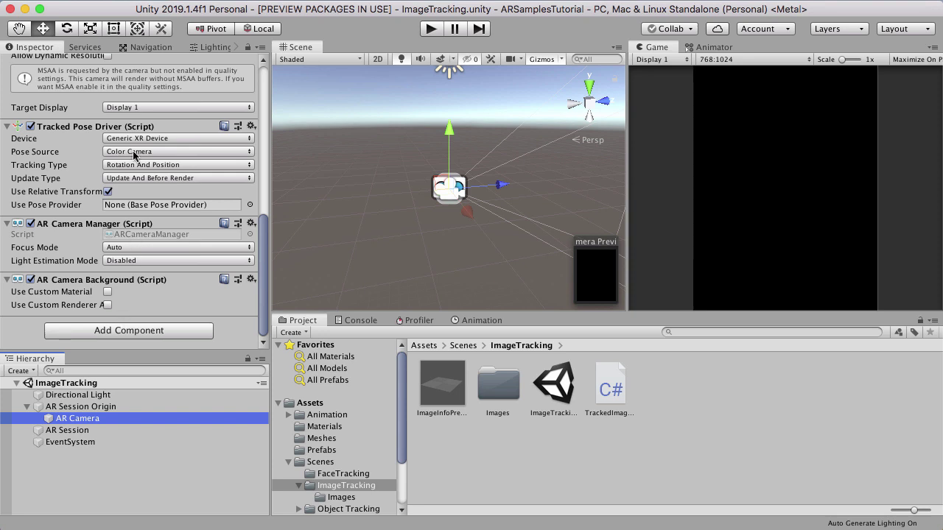
scroll(170, 225, "up", 10)
left_click(88, 406)
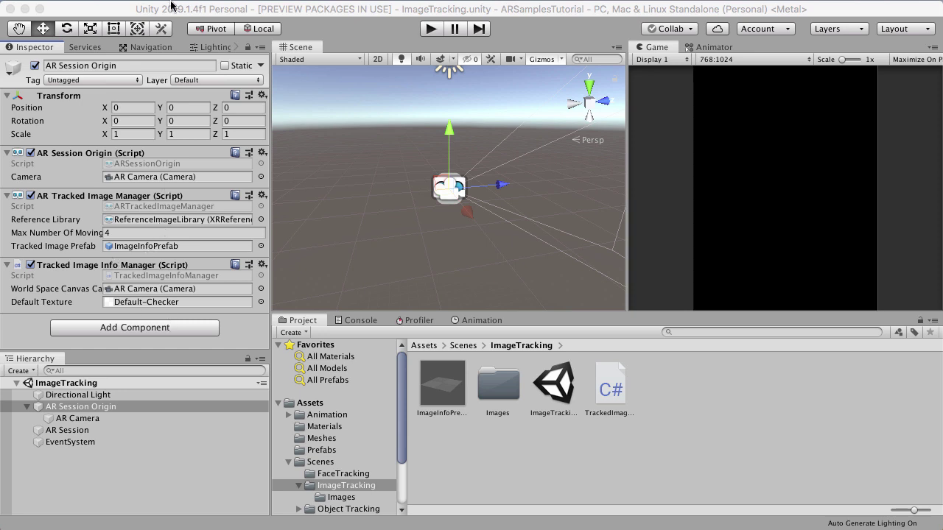
In Build Settings, tick Scenes/ImageTracking/ImageTracking as the only scene in the build.
left_click(92, 0)
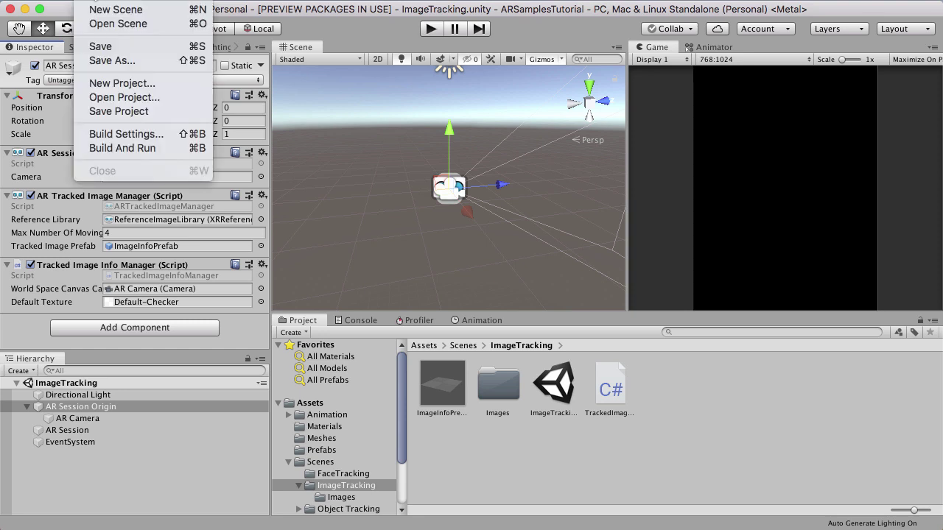
left_click(127, 134)
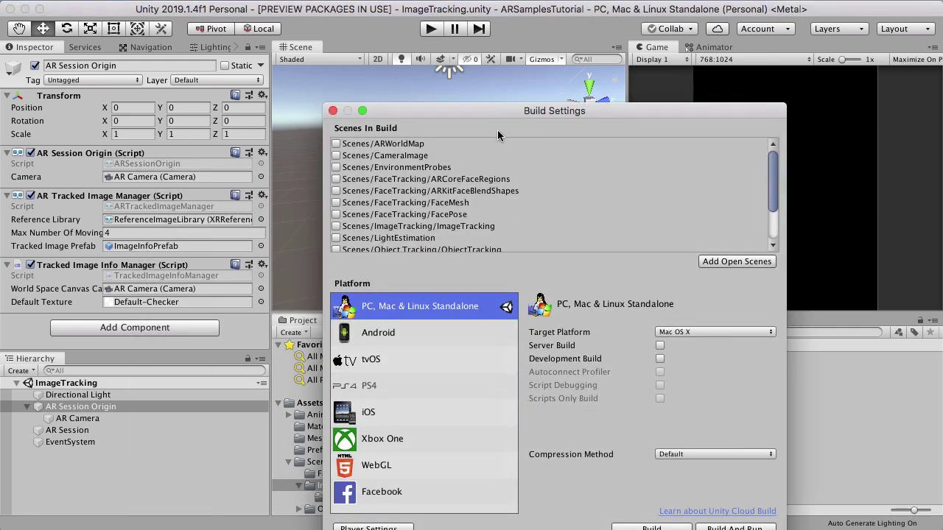
scroll(356, 147, "down", 5)
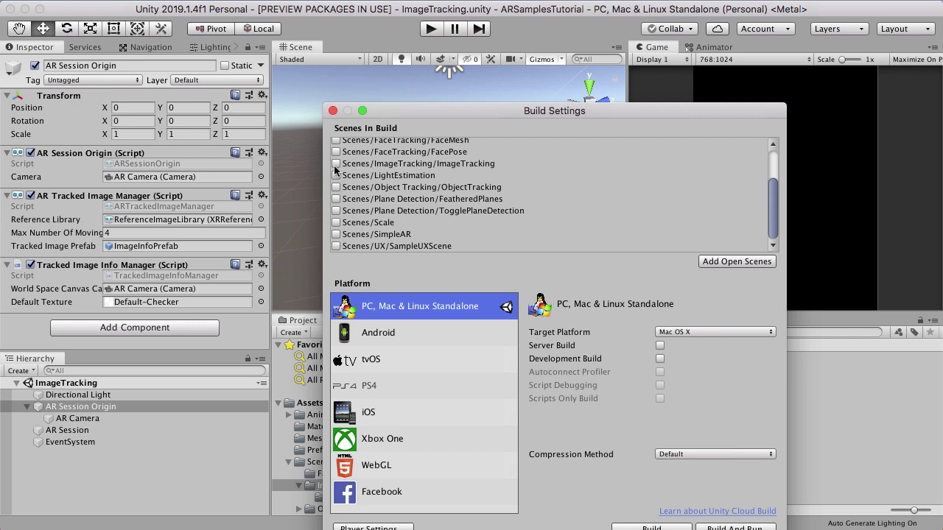
left_click(336, 164)
Open Player Settings and arrange the Project Settings and Build Settings windows side by side.
left_click(373, 527)
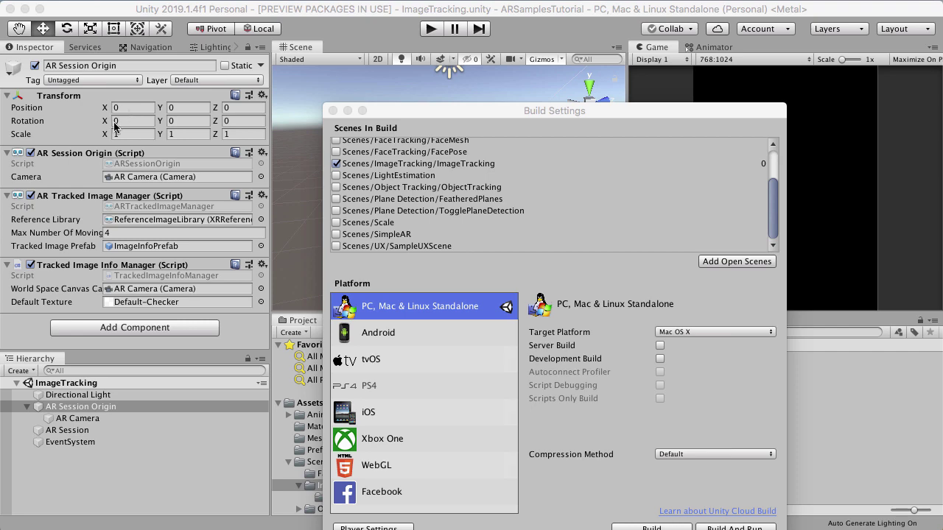
left_click_drag(143, 133, 156, 67)
left_click_drag(277, 481, 498, 525)
left_click_drag(360, 115, 694, 70)
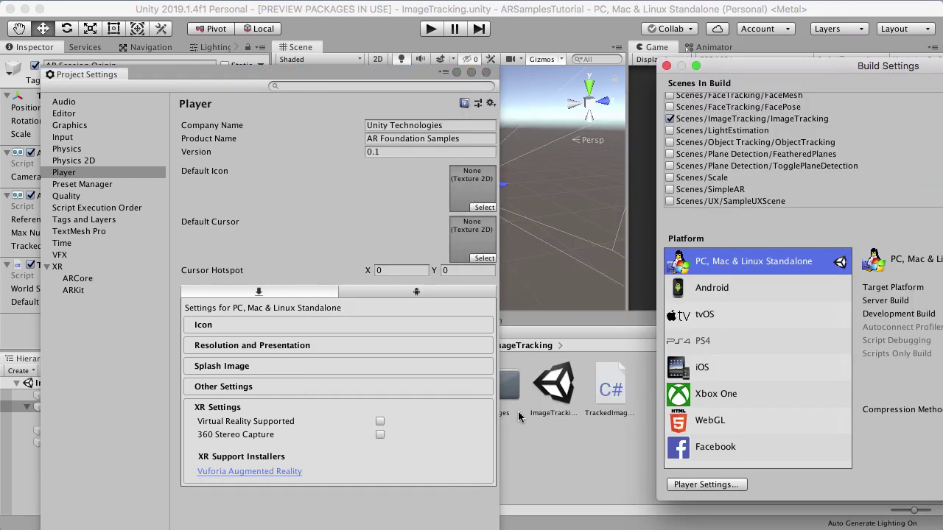
Widen the Project Settings window and expand the Player's Other Settings section.
left_click_drag(498, 392, 568, 393)
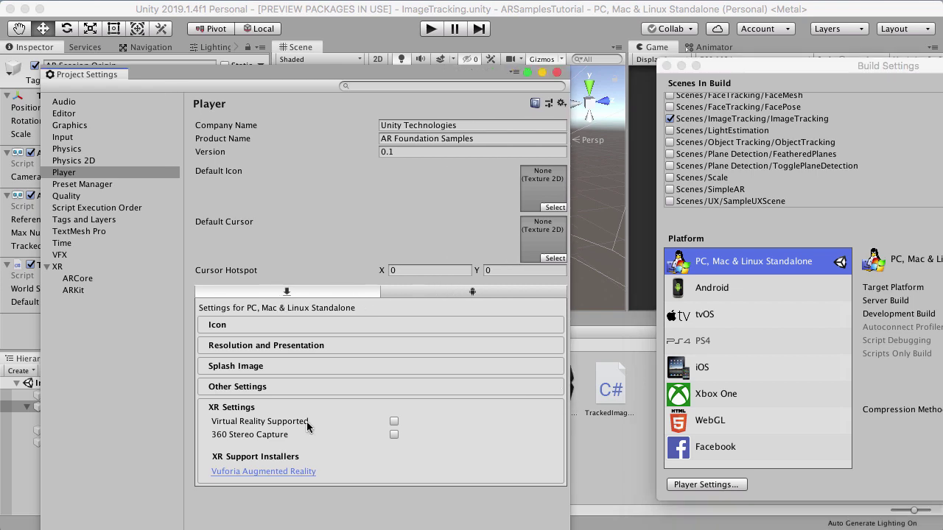
left_click(247, 387)
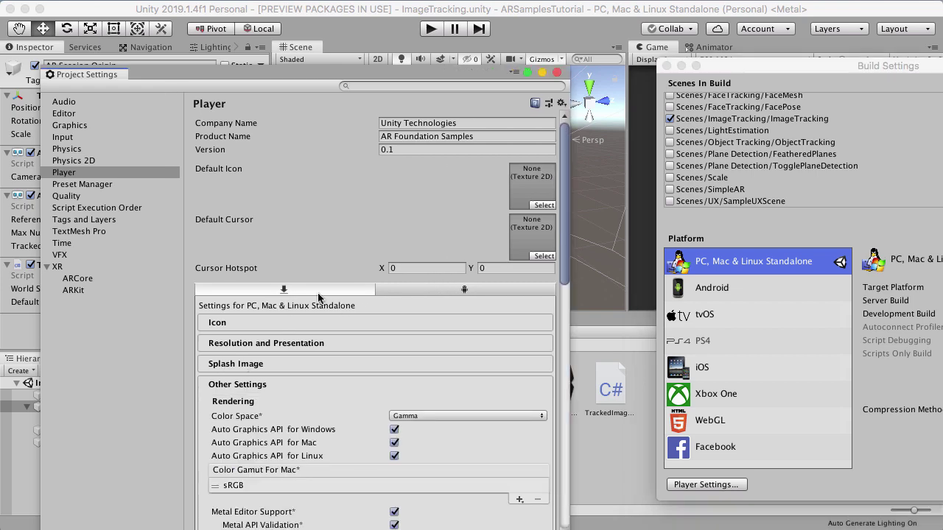
scroll(320, 297, "down", 2)
scroll(322, 297, "down", 2)
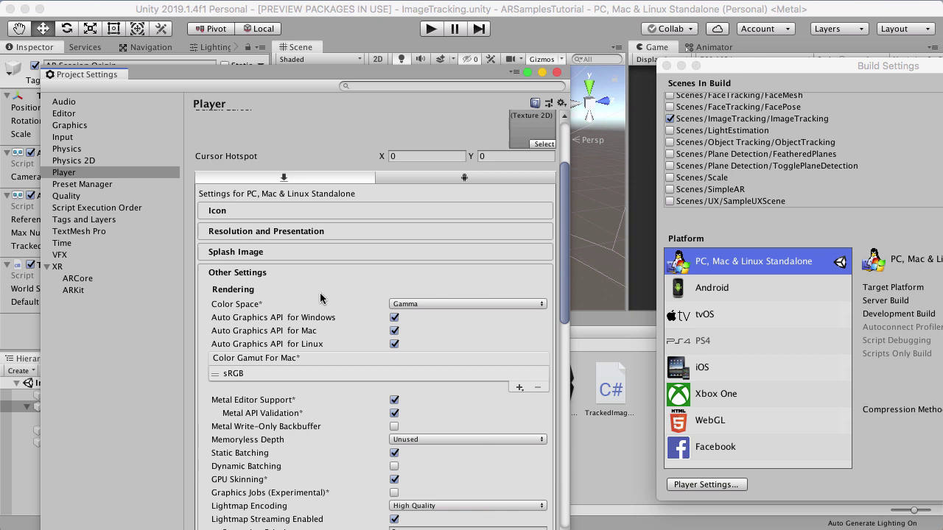
scroll(354, 321, "down", 4)
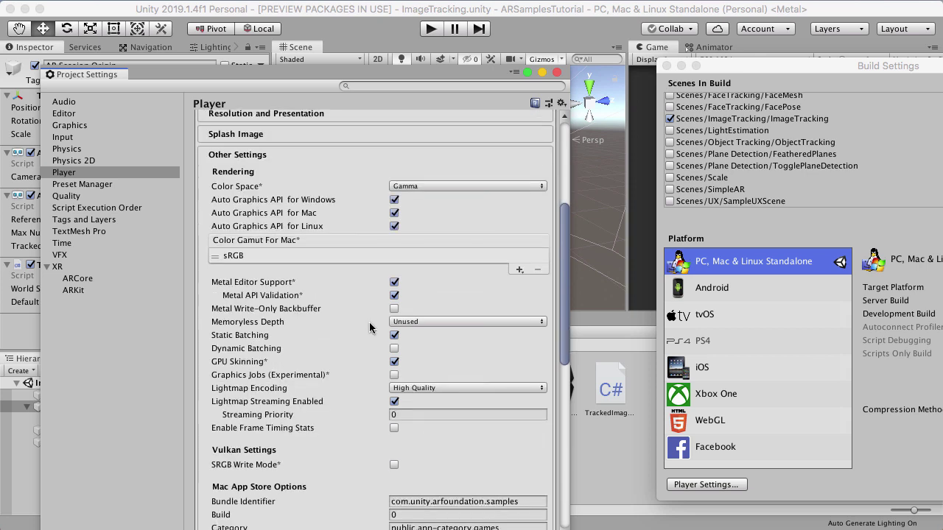
Replace the bundle identifier after 'com.' with your own name followed by ArSamplesTutorial.
left_click(528, 501)
left_click(524, 501)
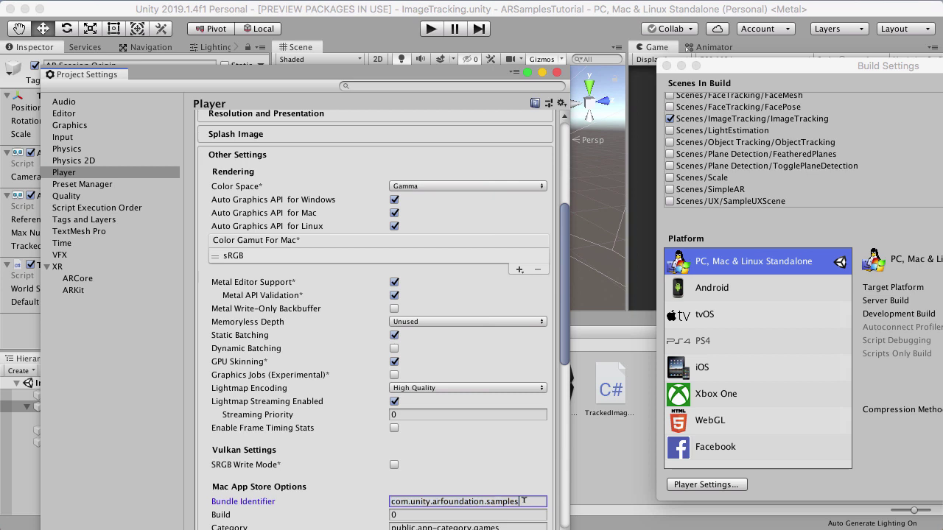
left_click(413, 506, "shift")
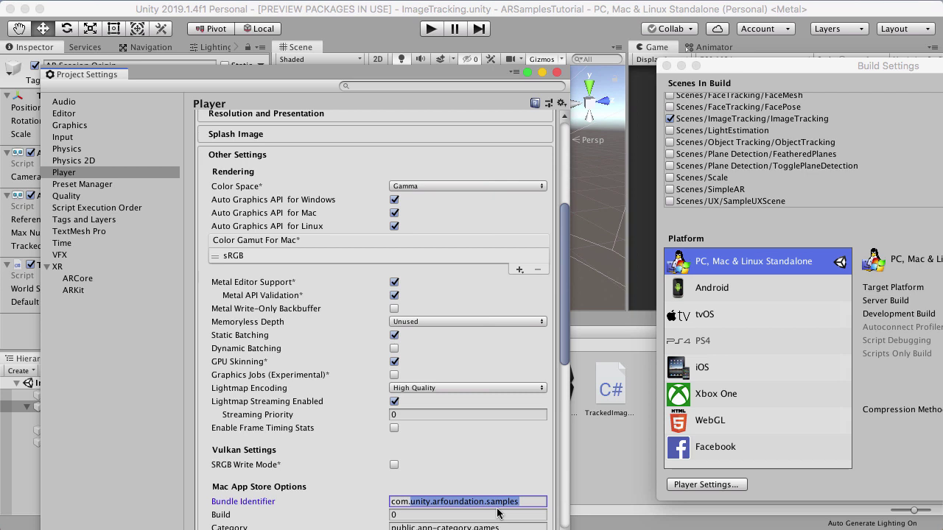
type("Satwant.Ar")
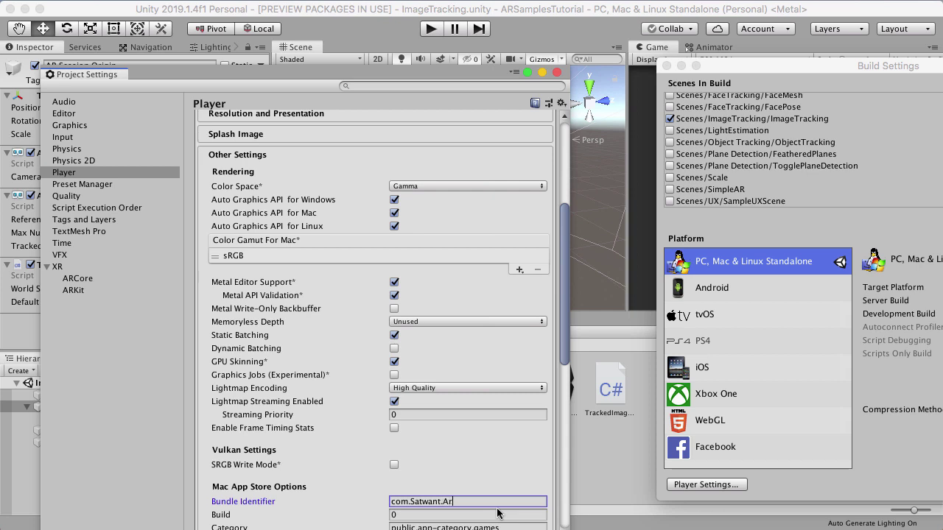
type("SamplesTutorial")
left_click_drag(804, 69, 461, 120)
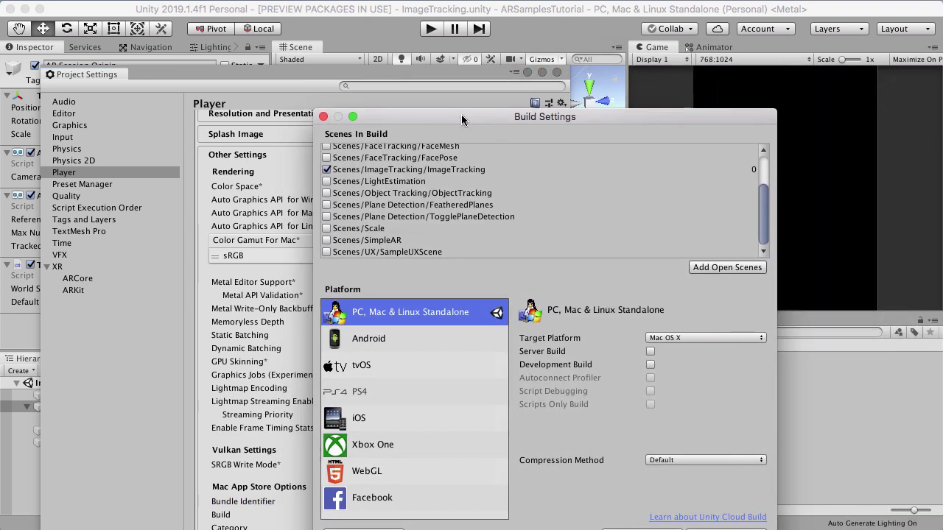
Select Android in the Build Settings platform list and switch the project to it.
left_click(361, 344)
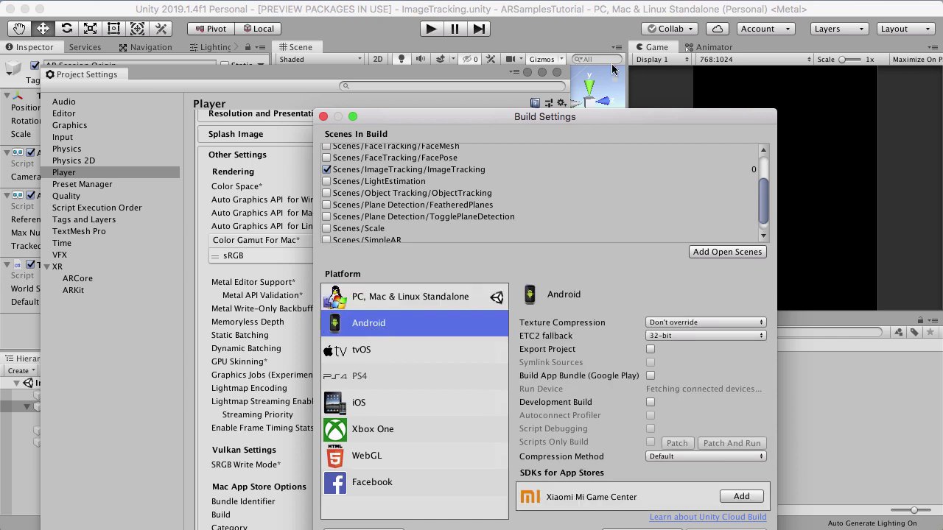
left_click_drag(593, 117, 594, 73)
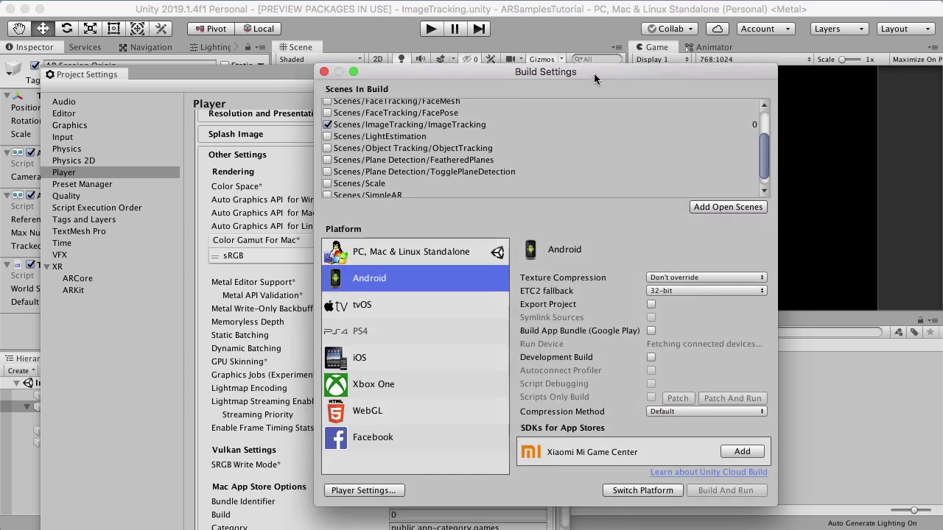
left_click(631, 496)
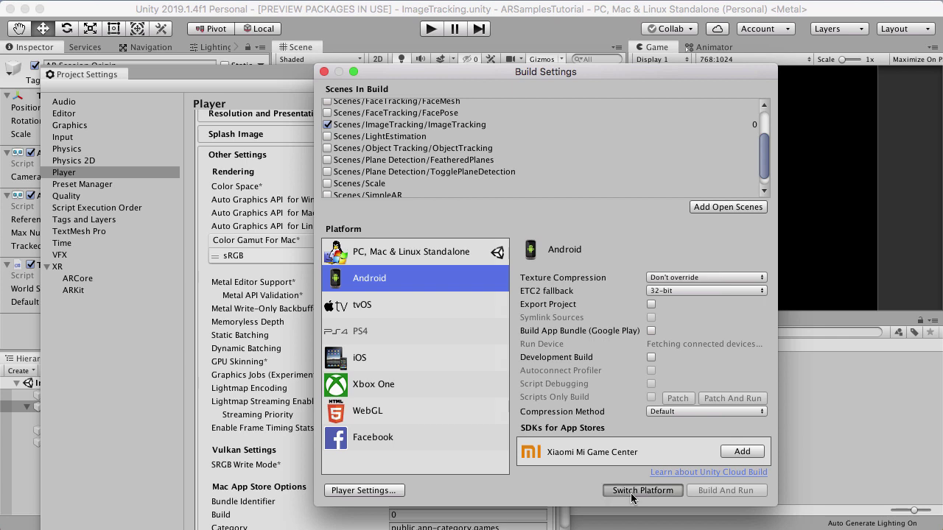